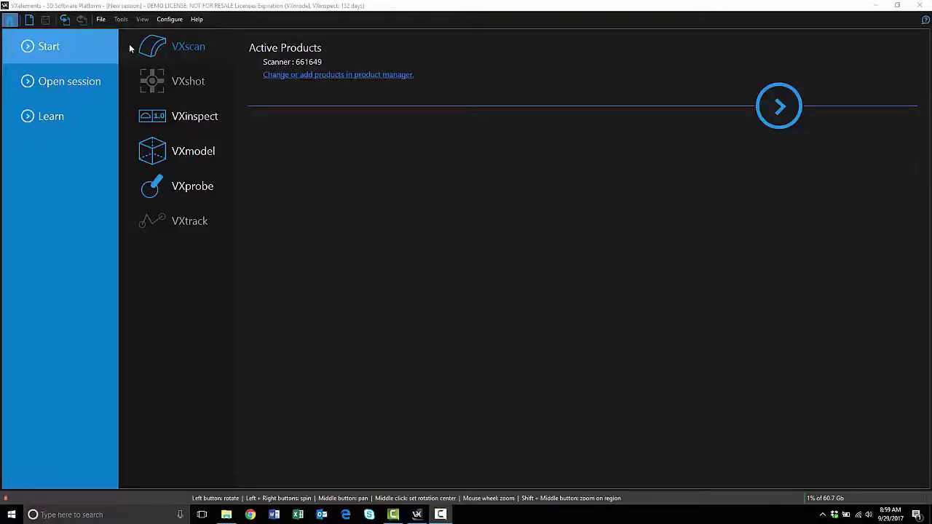
Import the mesh file partifact_scan.stl into VXmodel with Millimeter units.
click(179, 157)
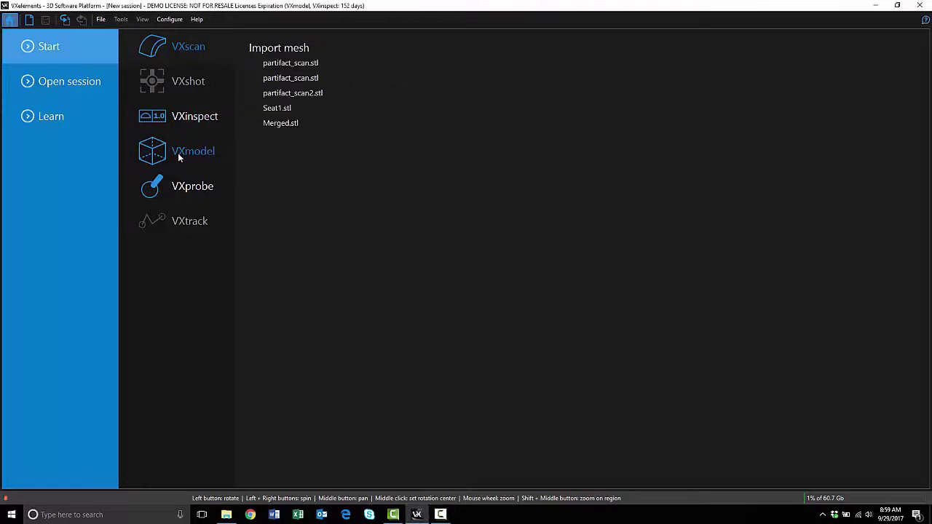
click(306, 190)
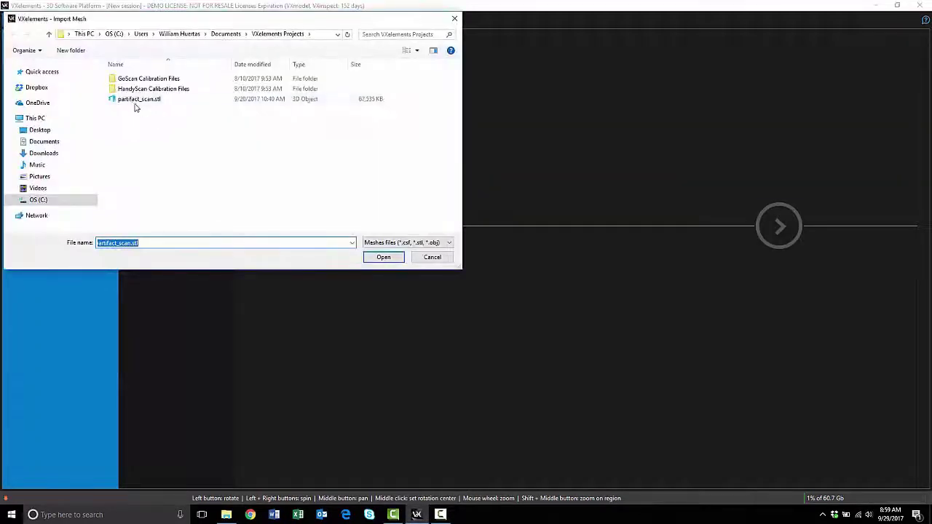
click(131, 99)
click(374, 260)
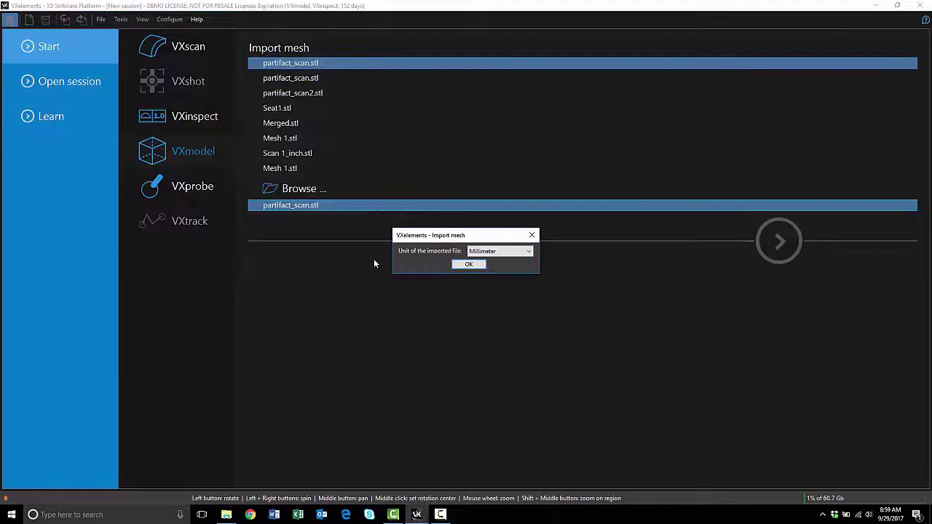
click(470, 265)
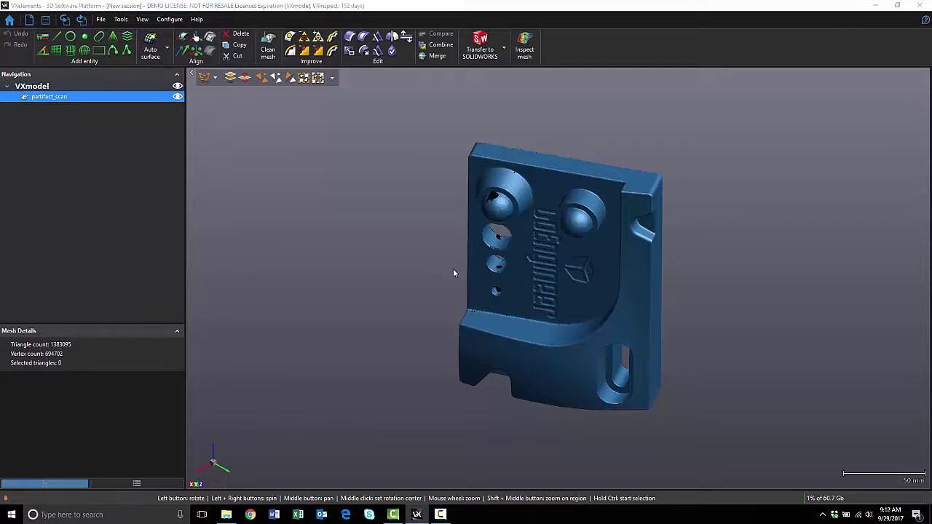
drag(502, 401, 611, 368)
scroll(623, 317, up, 5)
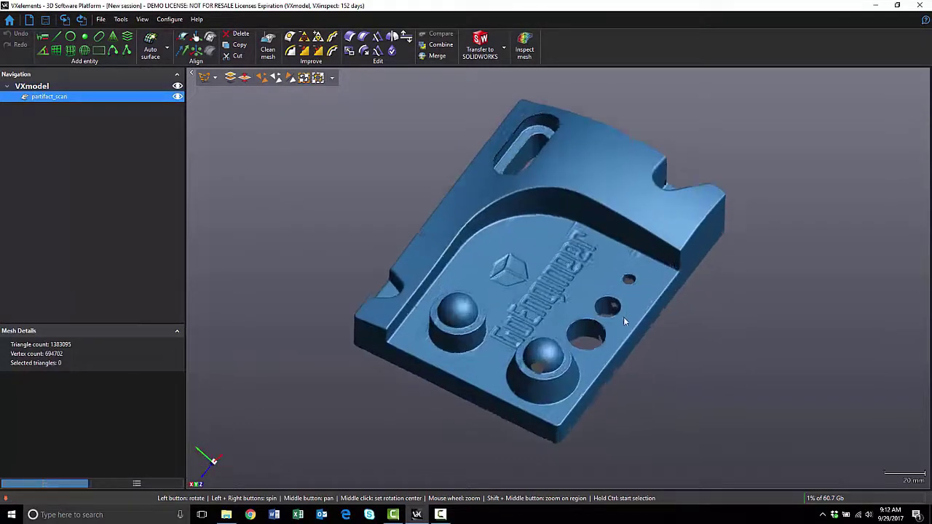
scroll(565, 366, up, 2)
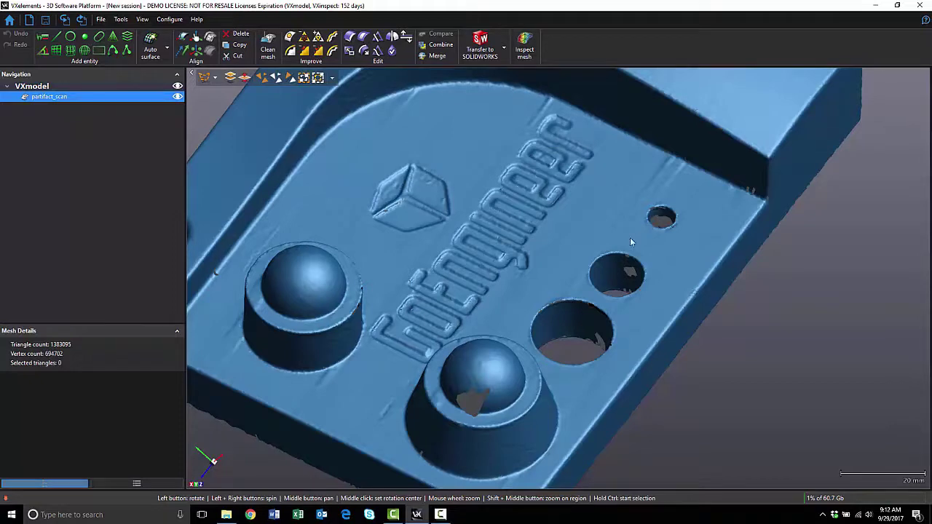
scroll(536, 282, down, 5)
scroll(536, 282, down, 8)
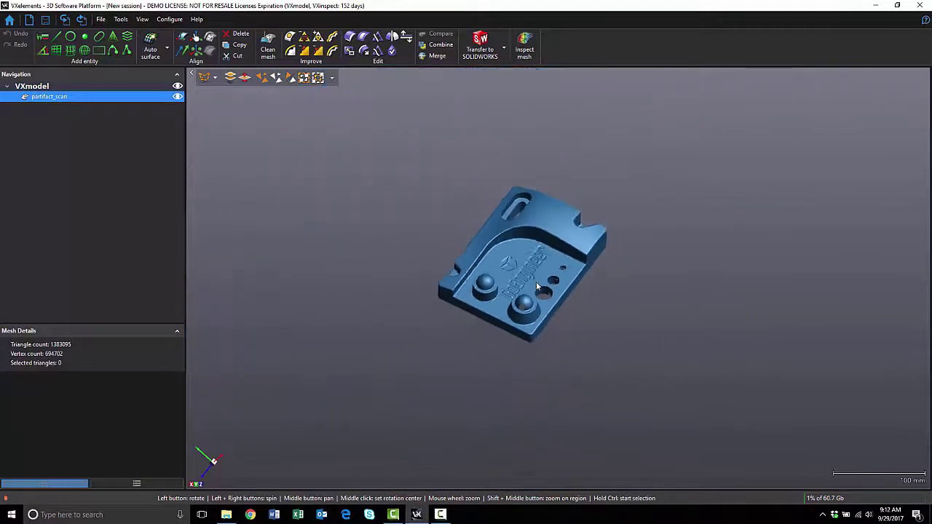
drag(691, 316, 653, 357)
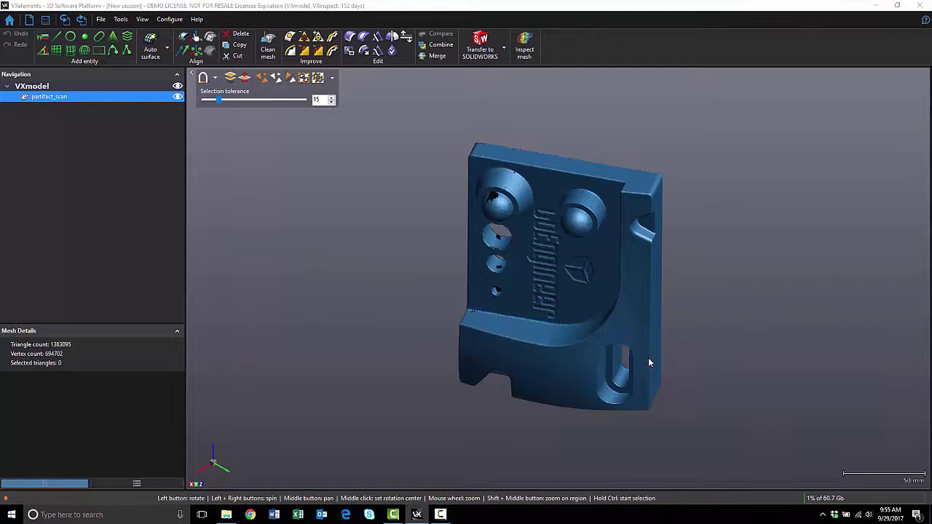
Fit Plane 1 to the part's bottom face using Similar normal selection.
drag(536, 332, 543, 362)
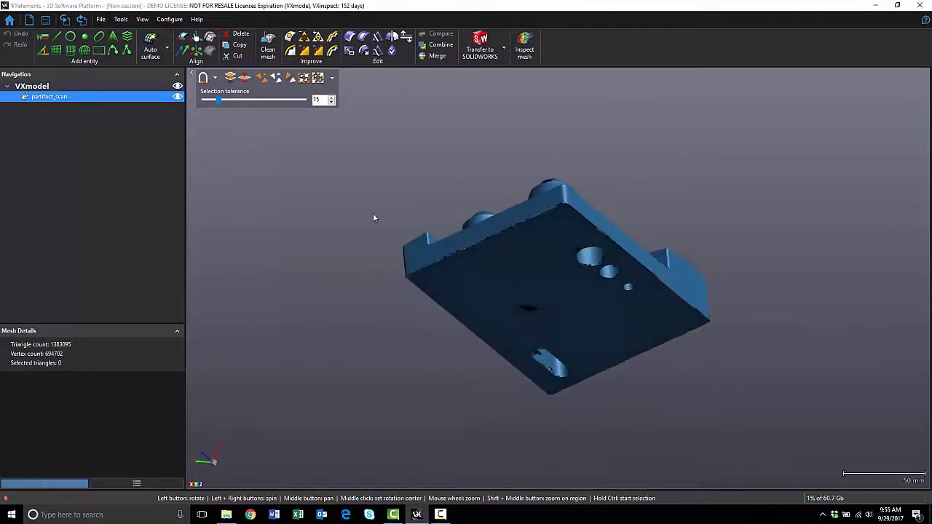
click(57, 50)
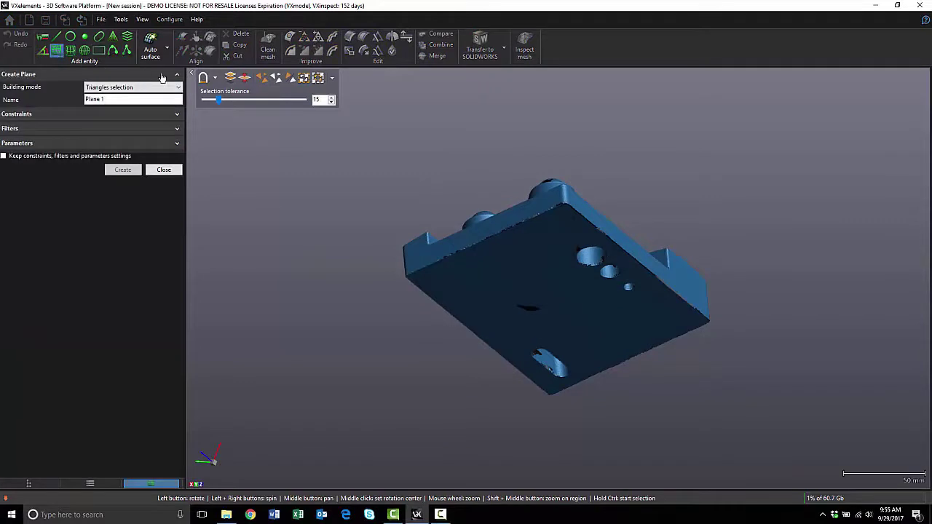
click(214, 78)
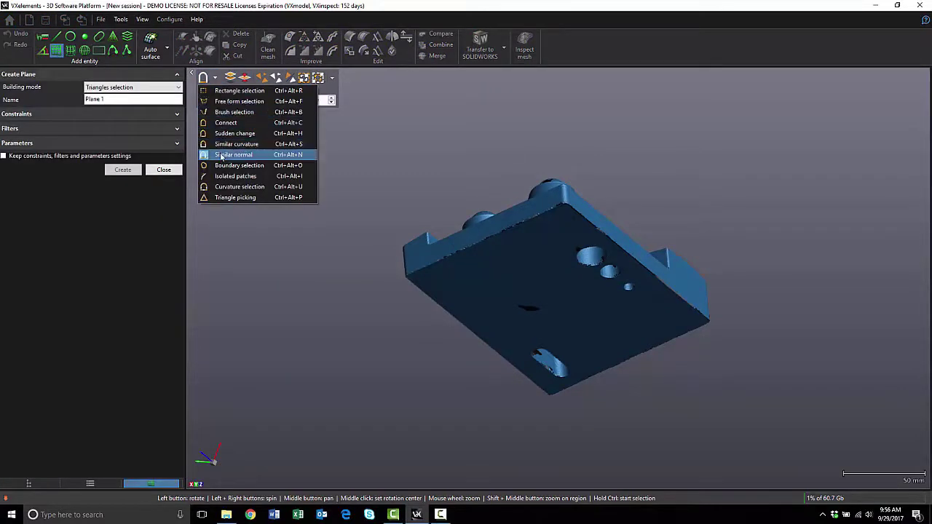
click(525, 264)
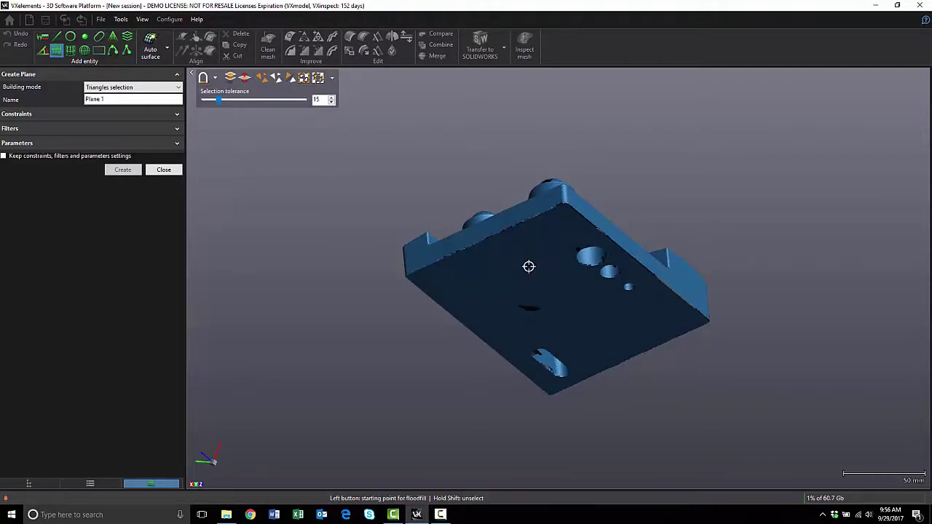
click(529, 266)
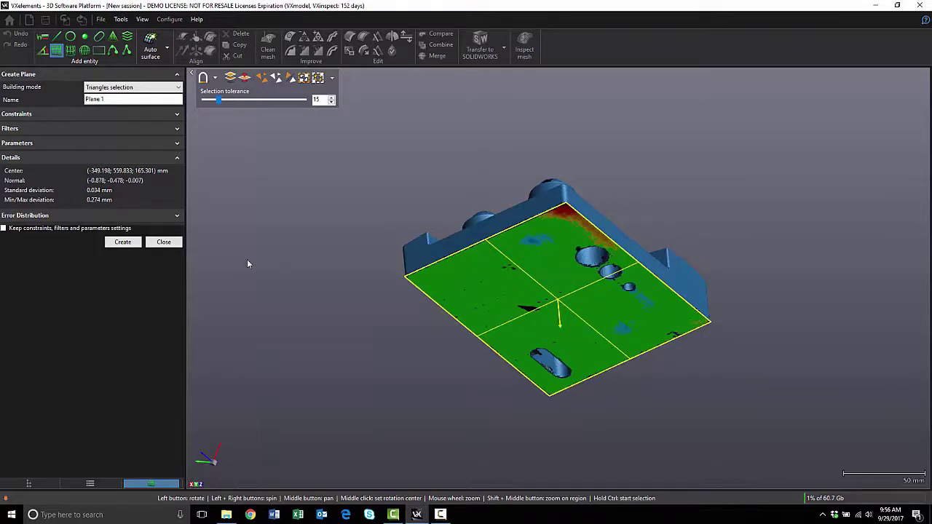
click(124, 241)
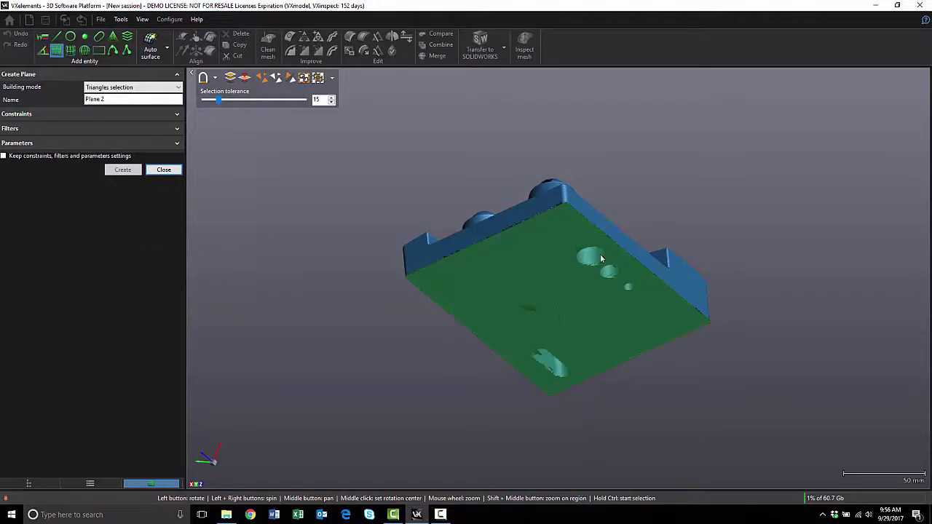
Fit Planes 2 and 3 to the two adjoining side walls, then close the plane tool.
key(ctrl)
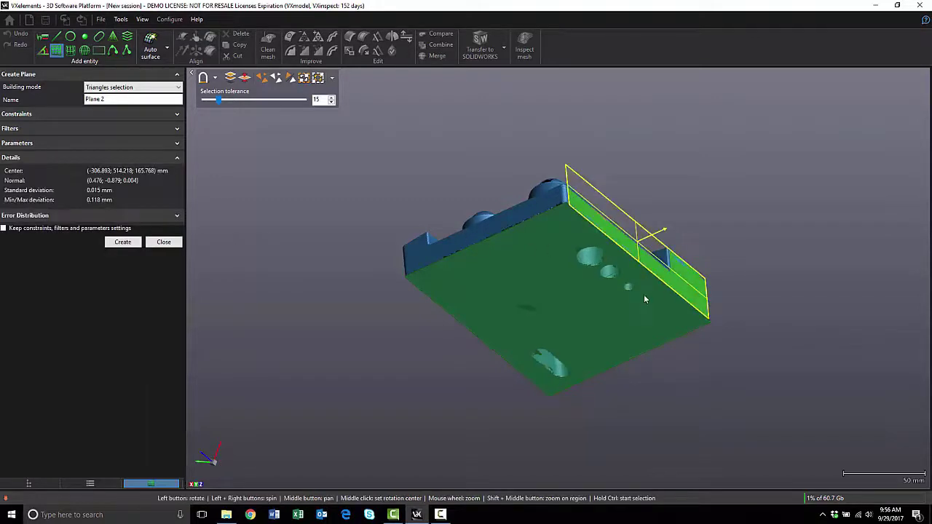
click(115, 243)
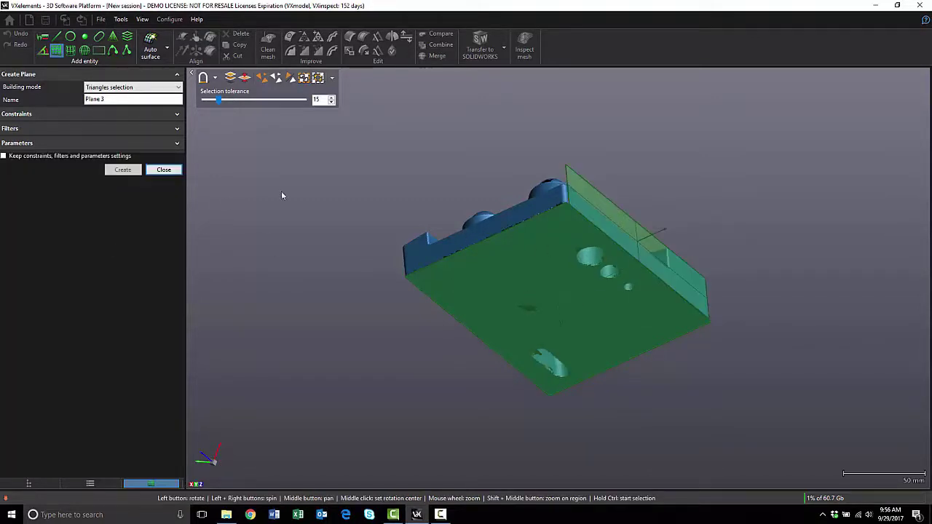
ctrl+click(503, 212)
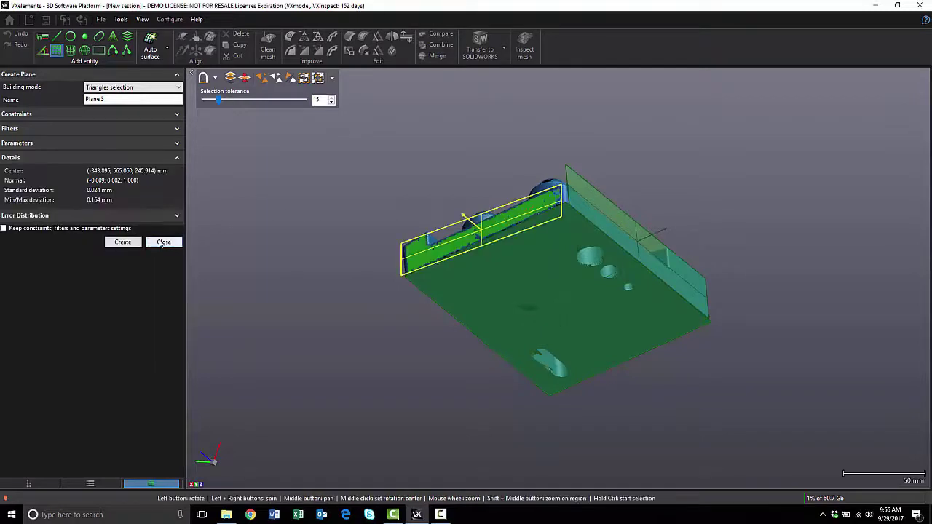
click(123, 242)
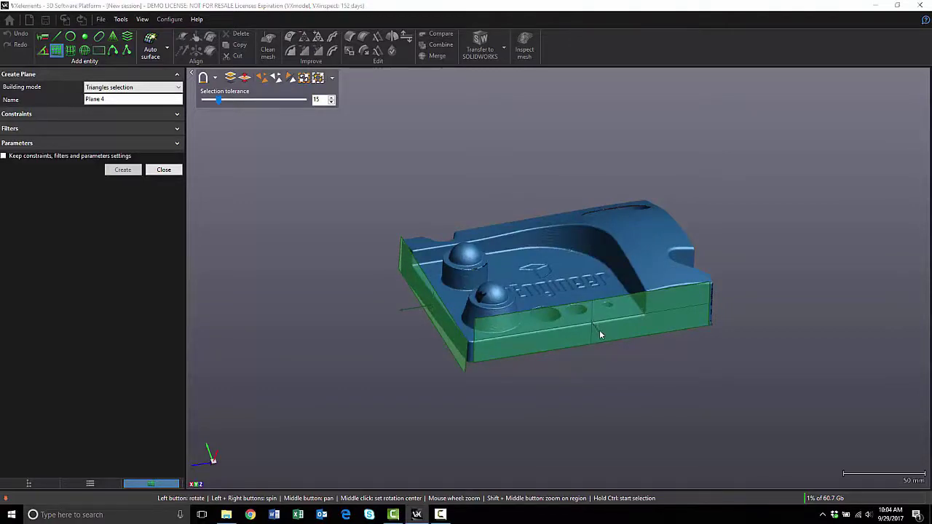
drag(584, 311, 559, 321)
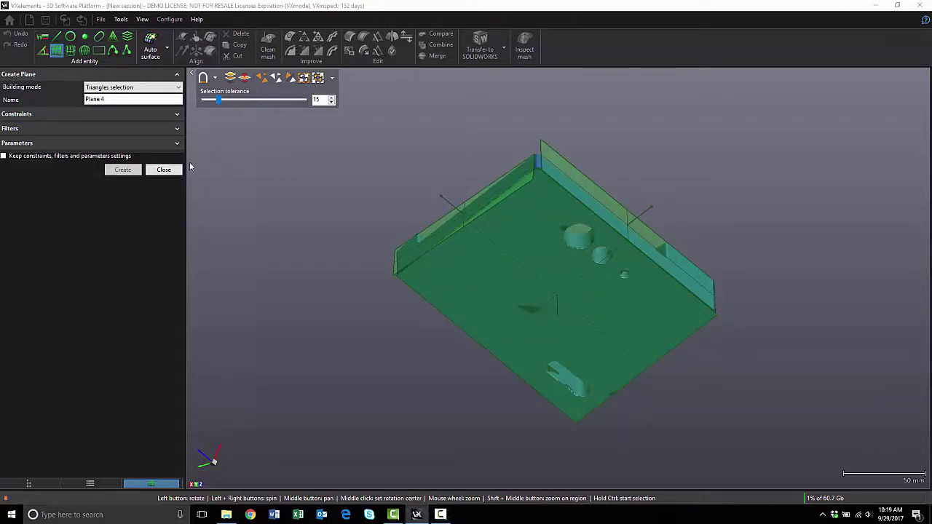
click(164, 169)
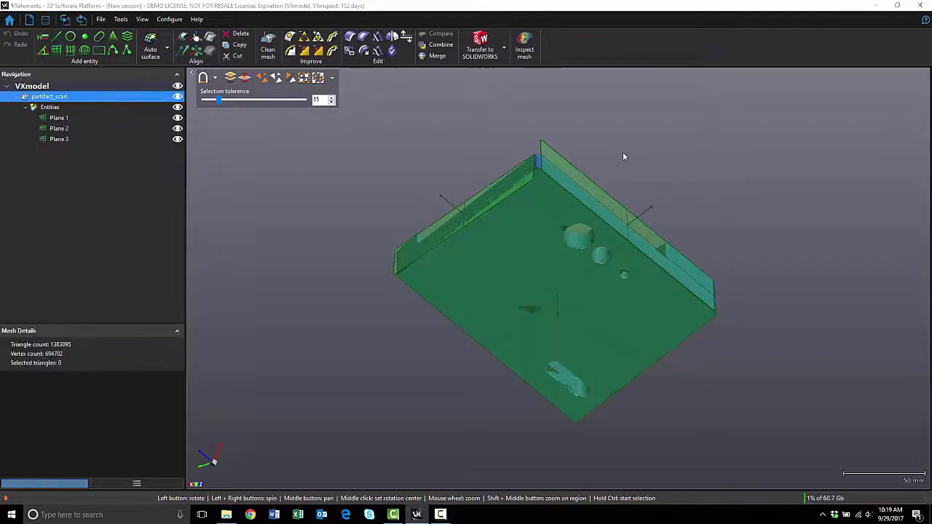
drag(623, 156, 647, 171)
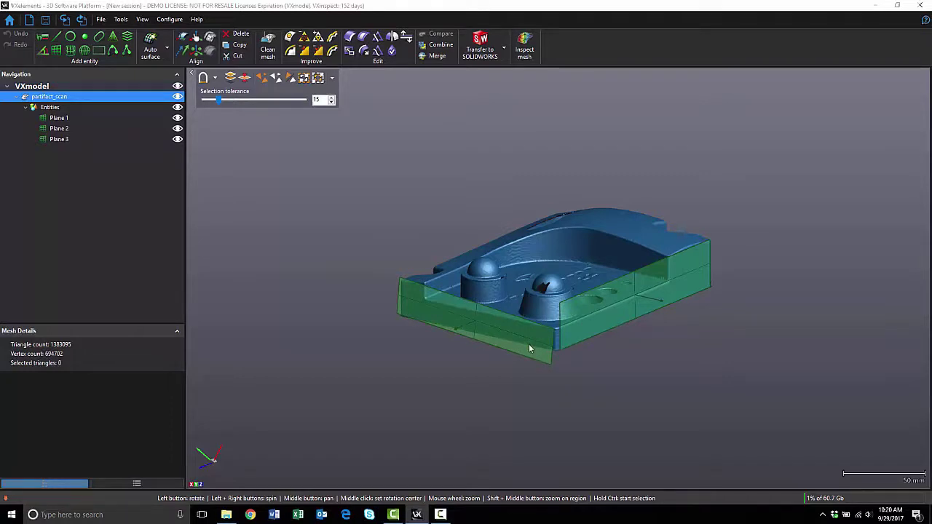
mouse_move(540, 359)
mouse_down()
mouse_move(543, 372)
mouse_move(544, 364)
mouse_up()
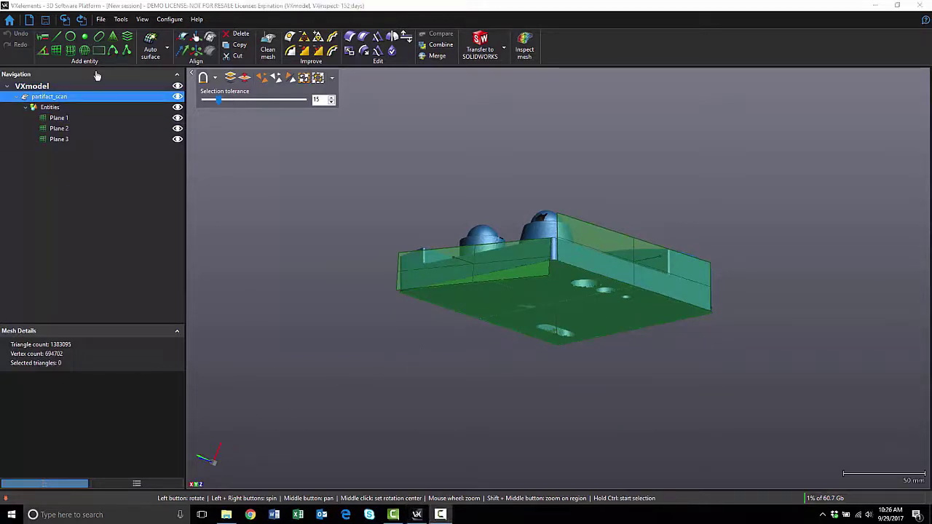
Create Line 1 at the intersection of Plane 2 and Plane 3.
click(57, 38)
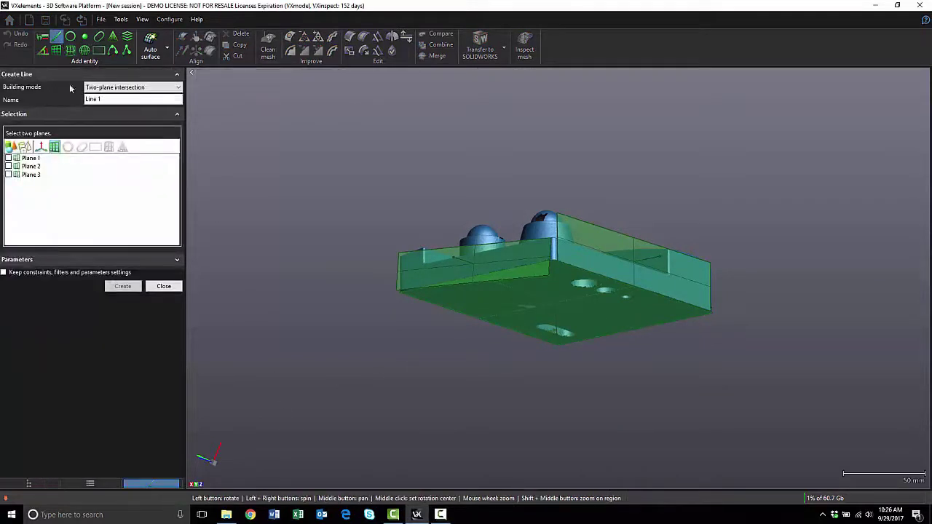
click(8, 166)
click(8, 175)
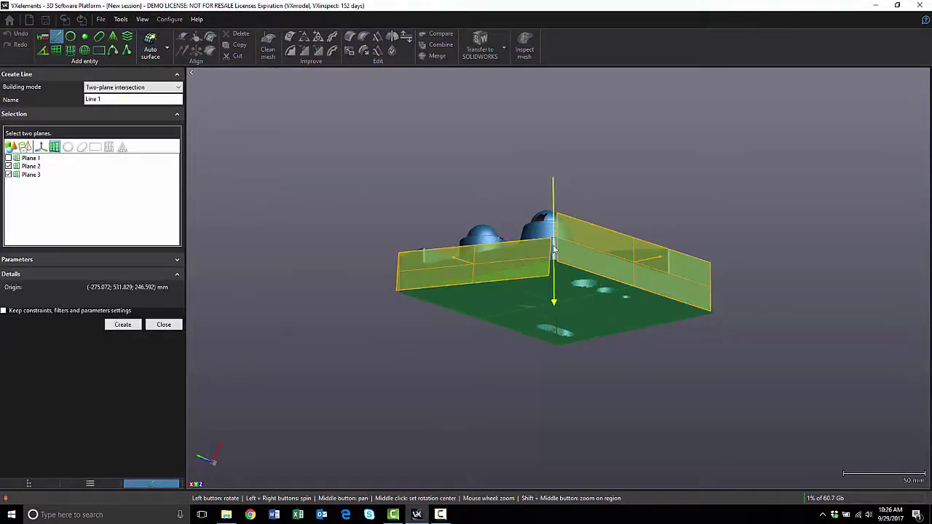
click(121, 326)
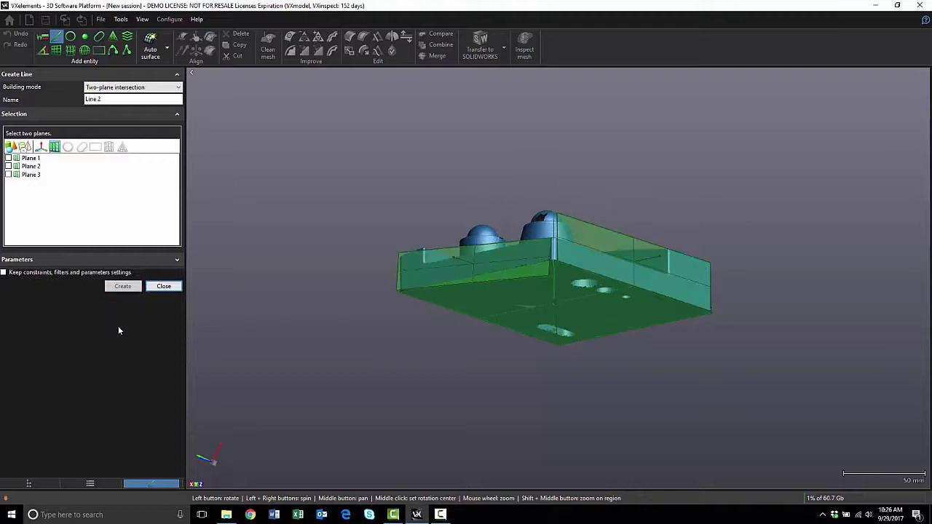
click(164, 286)
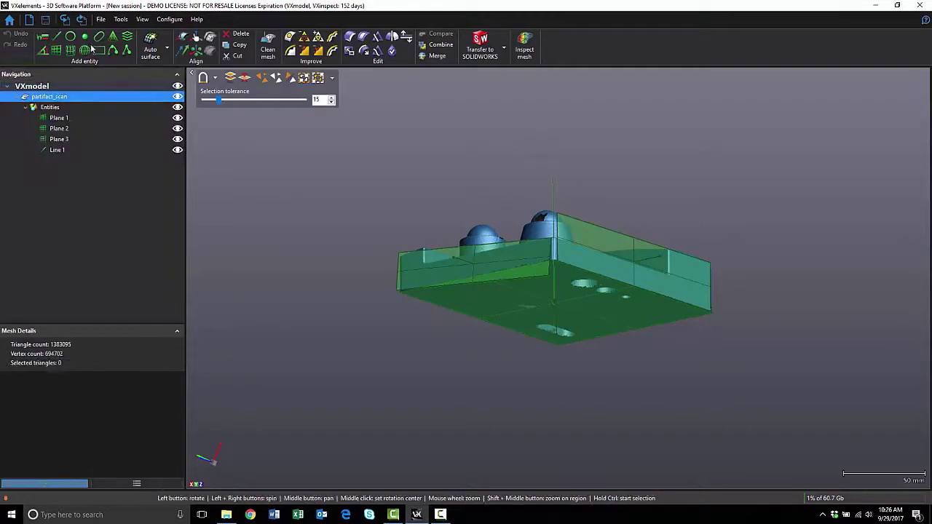
Create Point 1 as the line-plane intersection of Line 1 and Plane 1.
click(85, 40)
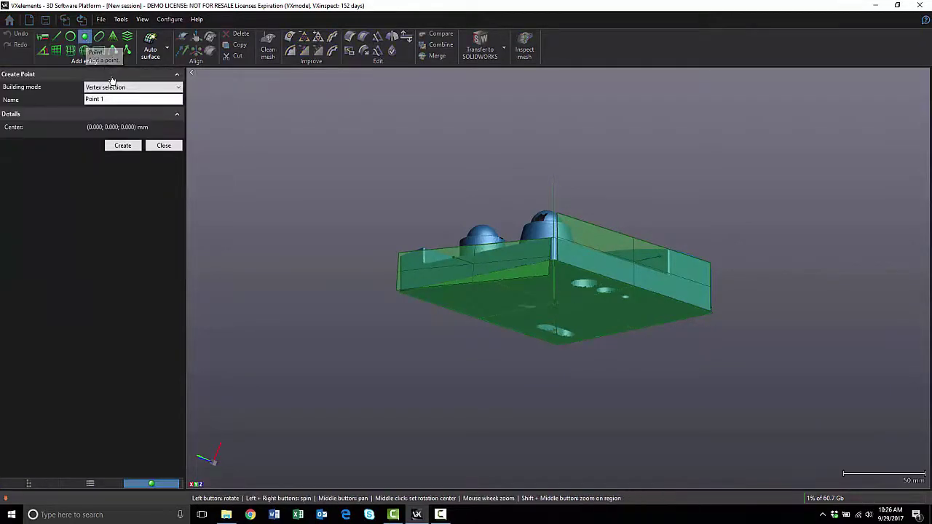
click(131, 87)
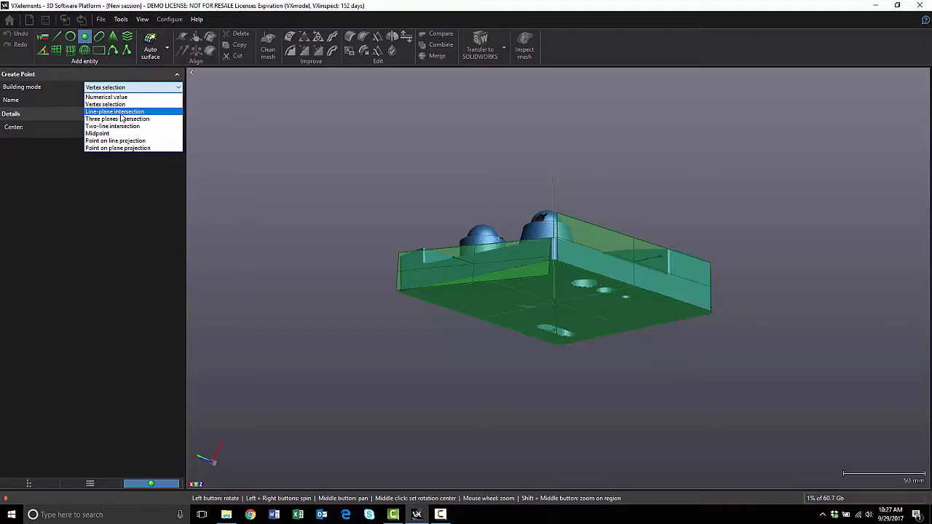
click(120, 112)
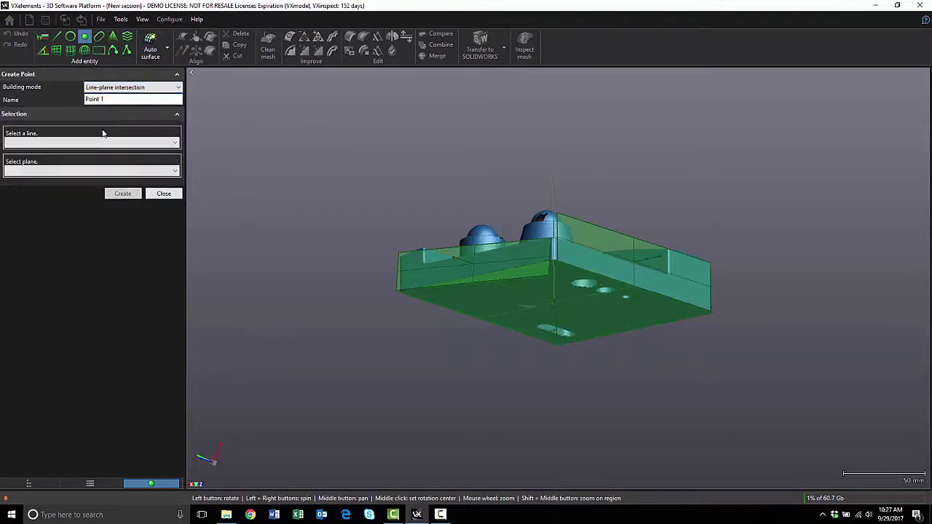
click(78, 143)
click(23, 170)
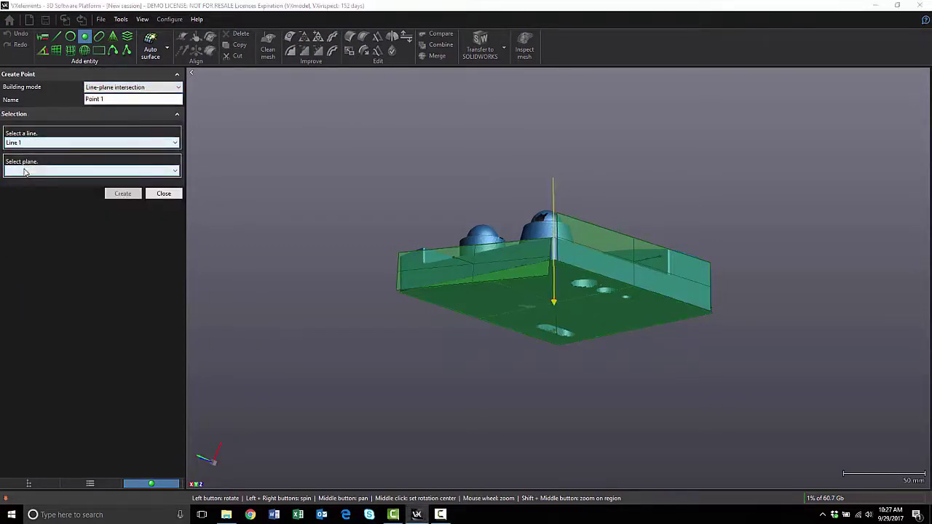
click(55, 172)
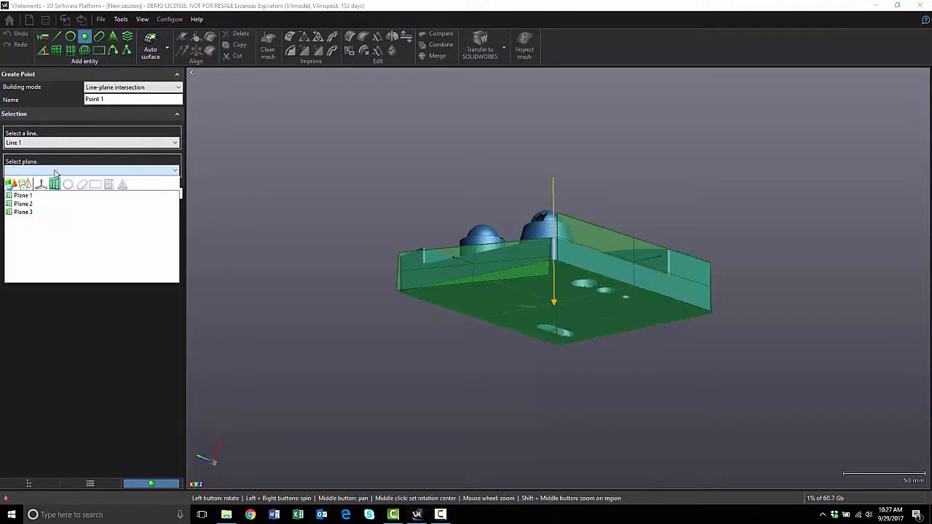
click(23, 196)
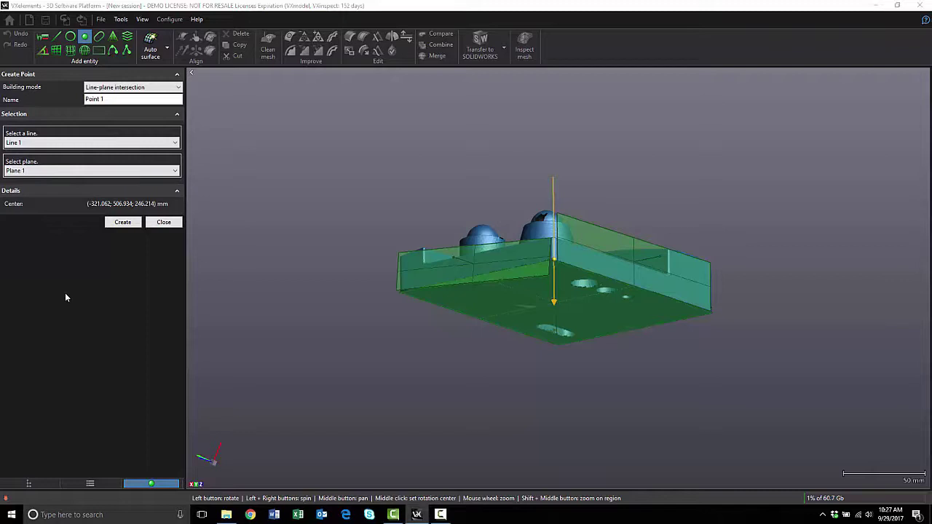
click(121, 222)
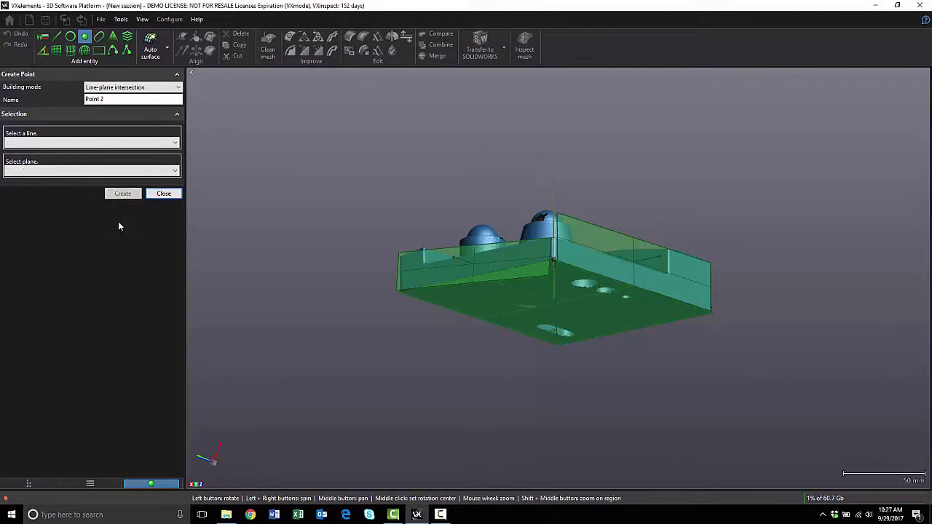
click(164, 194)
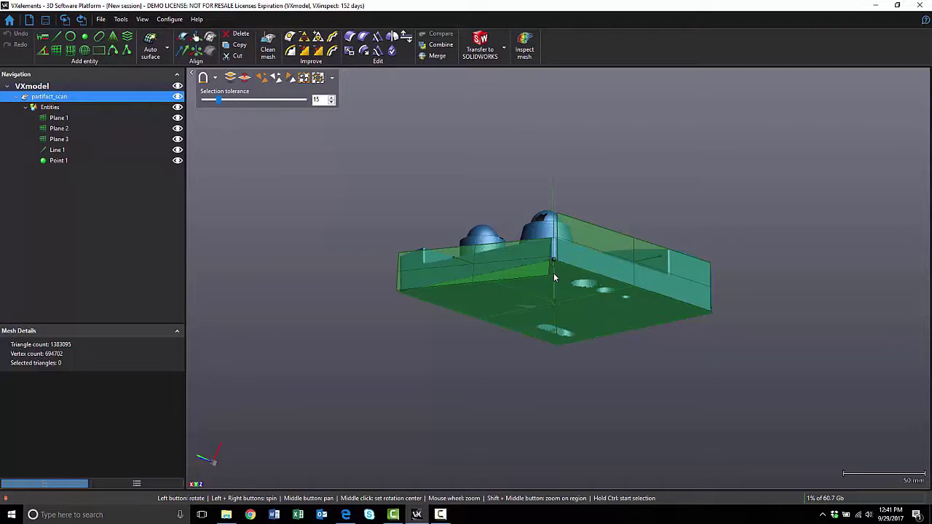
click(43, 53)
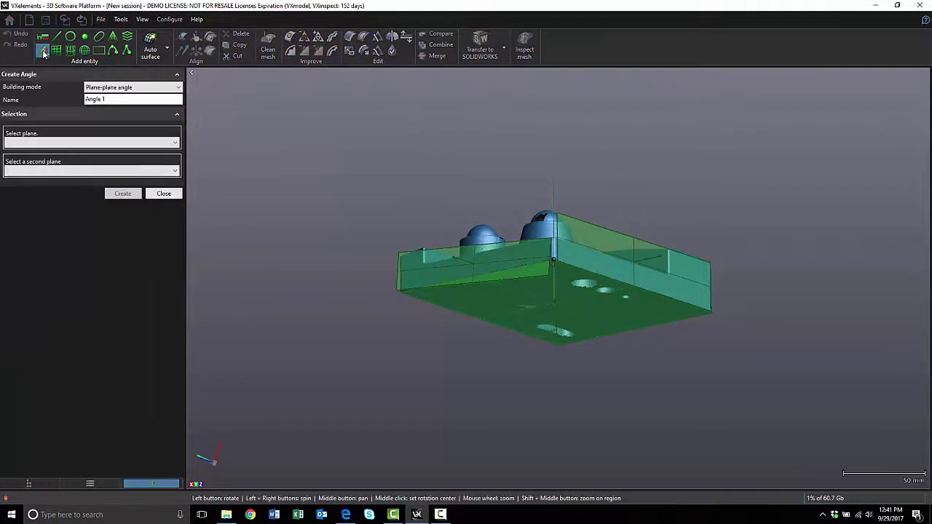
click(54, 142)
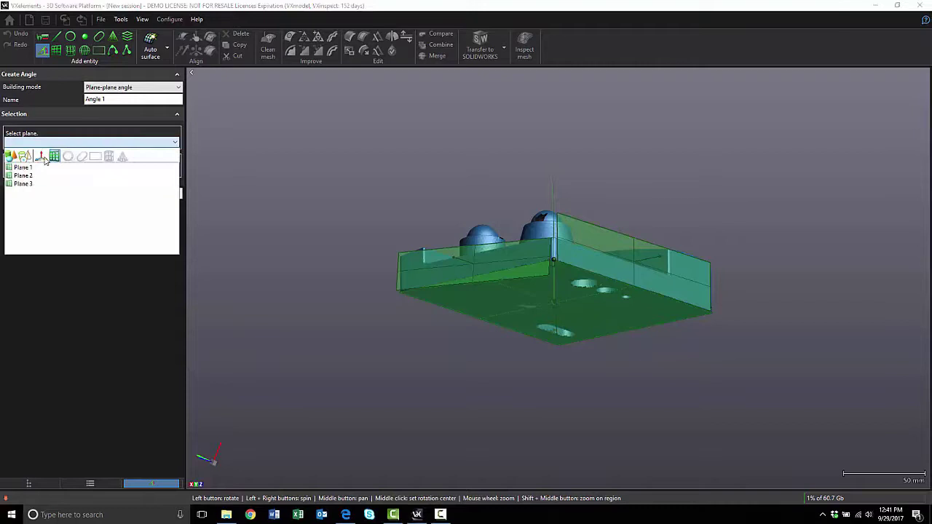
click(23, 168)
click(56, 170)
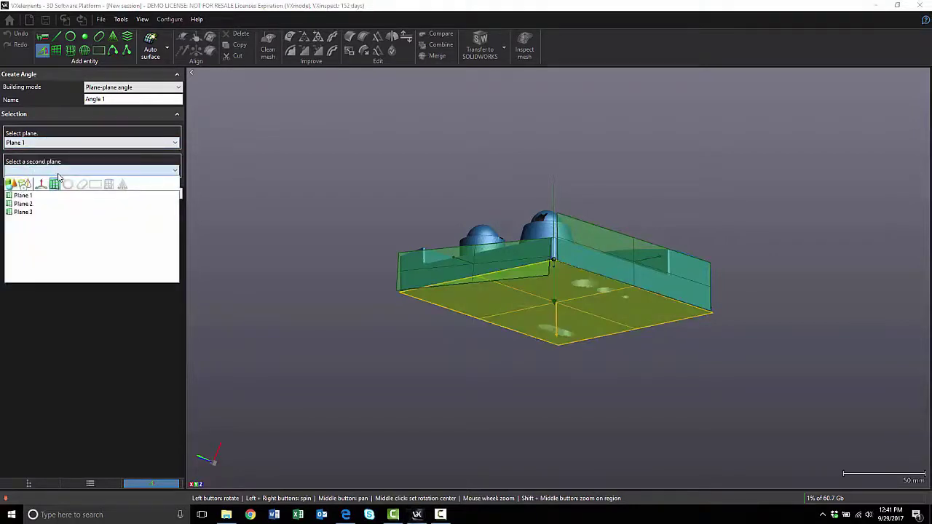
click(24, 204)
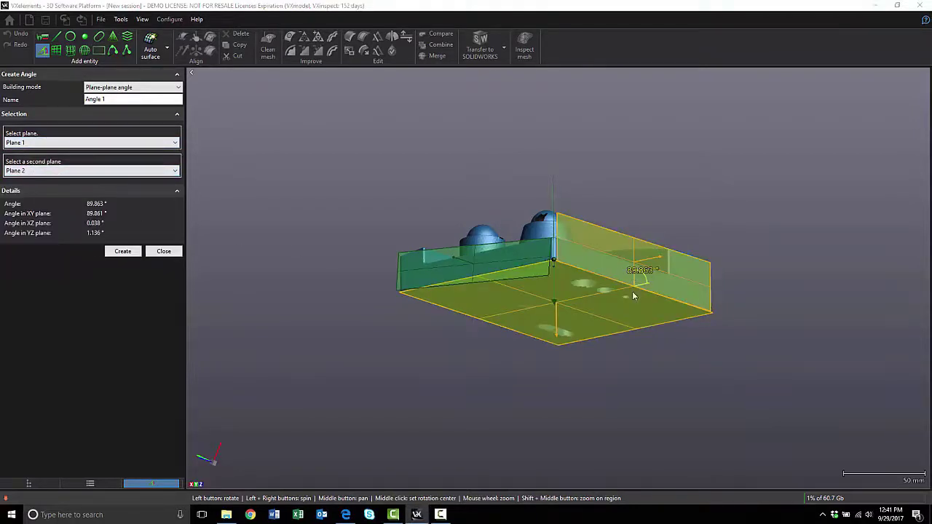
click(141, 171)
click(24, 211)
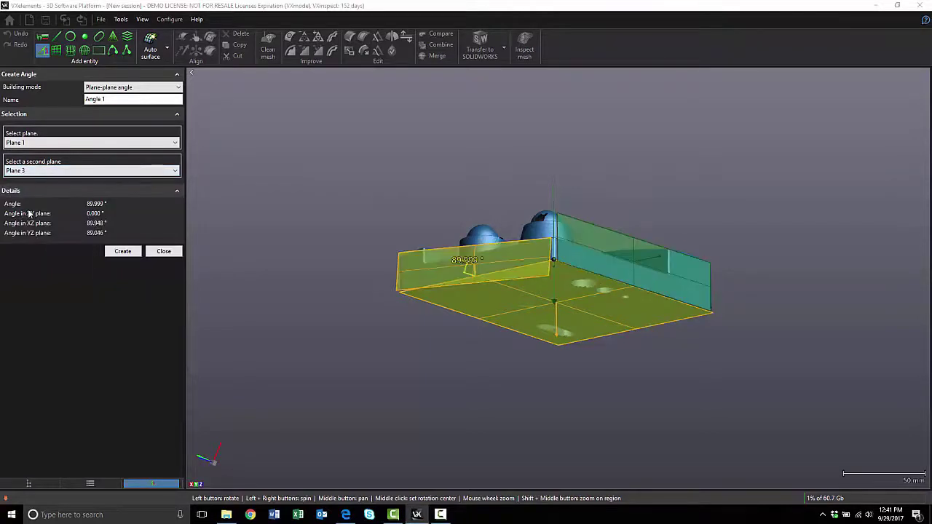
click(157, 145)
click(22, 175)
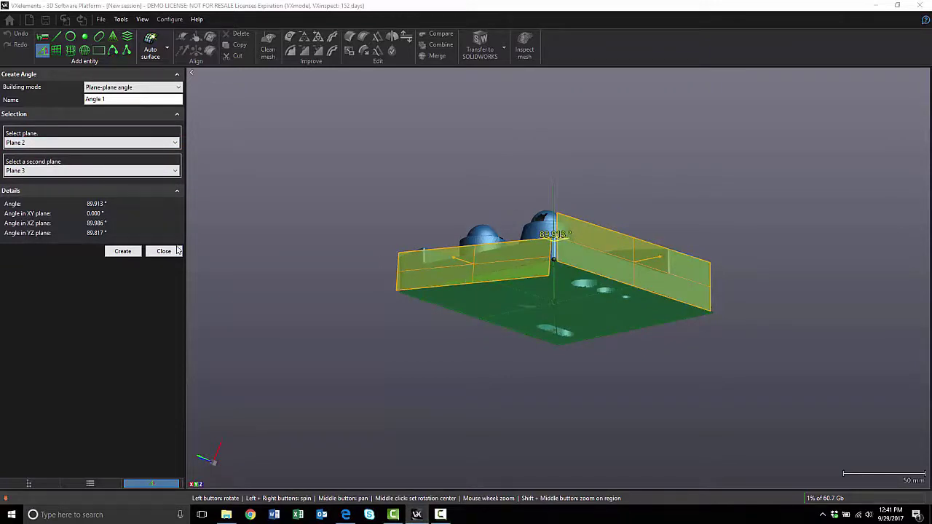
click(164, 252)
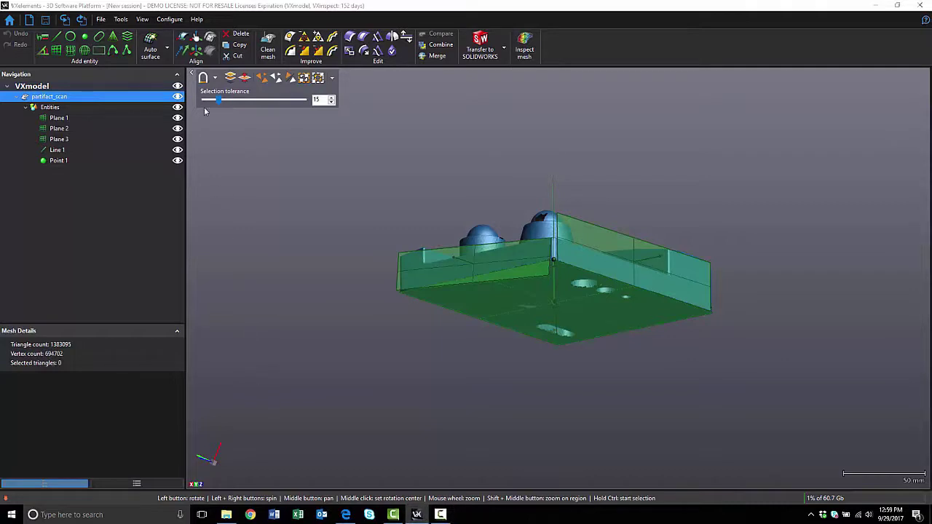
In Align to origin, set Axis Z to Plane 1 - Normal and Axis Y to Plane 2 - Normal.
click(186, 42)
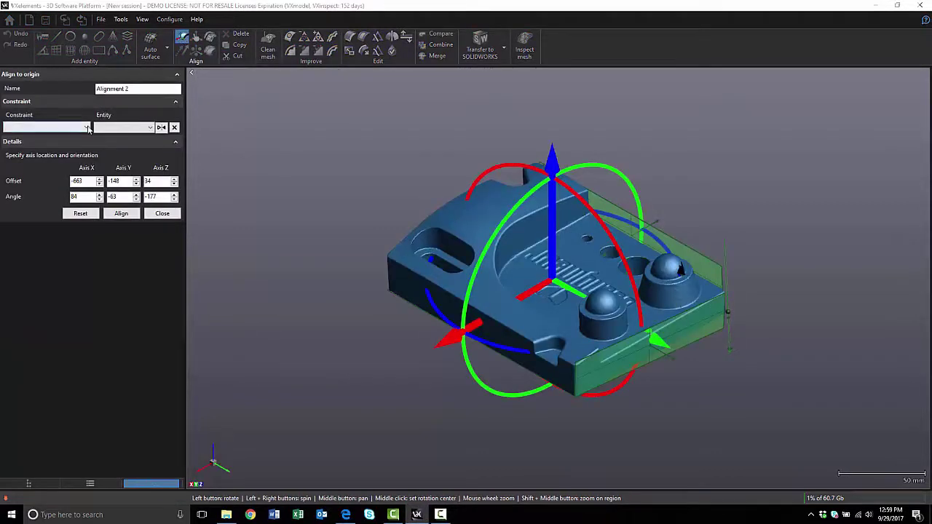
click(87, 127)
click(23, 156)
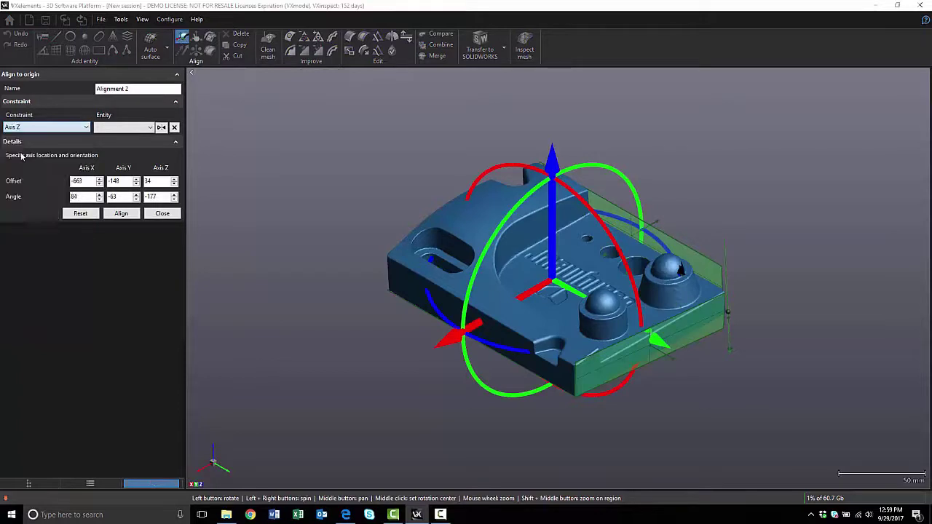
click(149, 128)
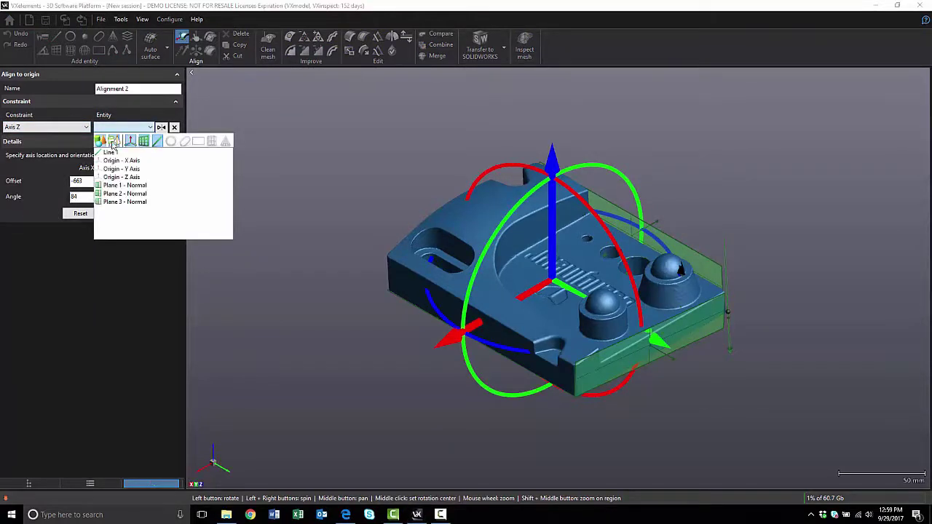
click(124, 185)
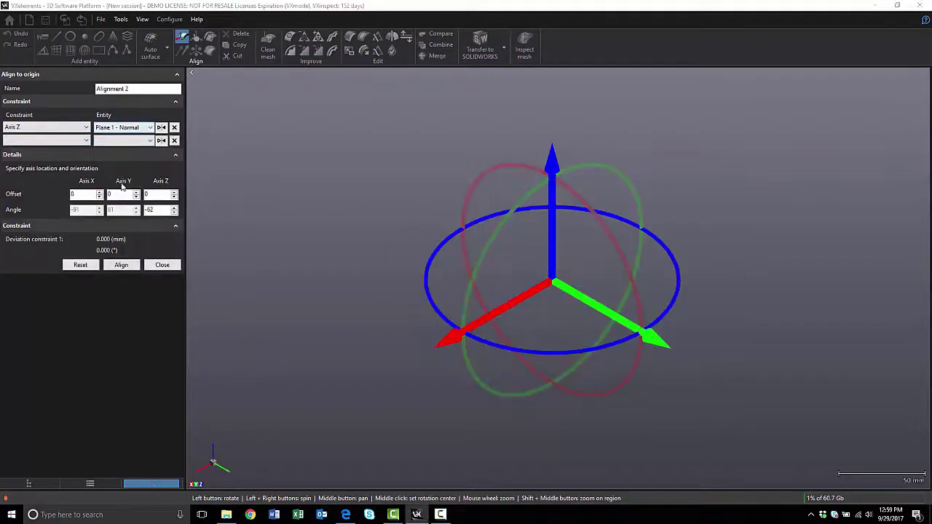
click(80, 138)
click(35, 153)
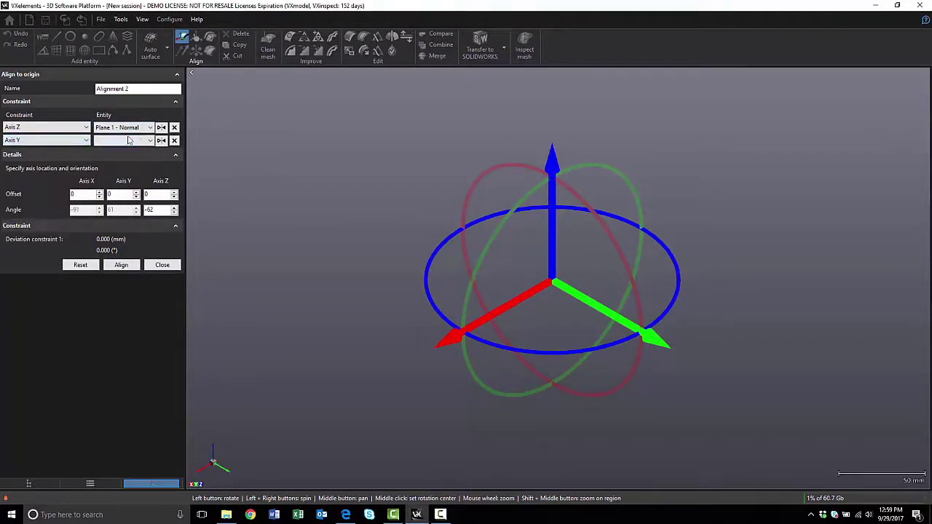
click(129, 140)
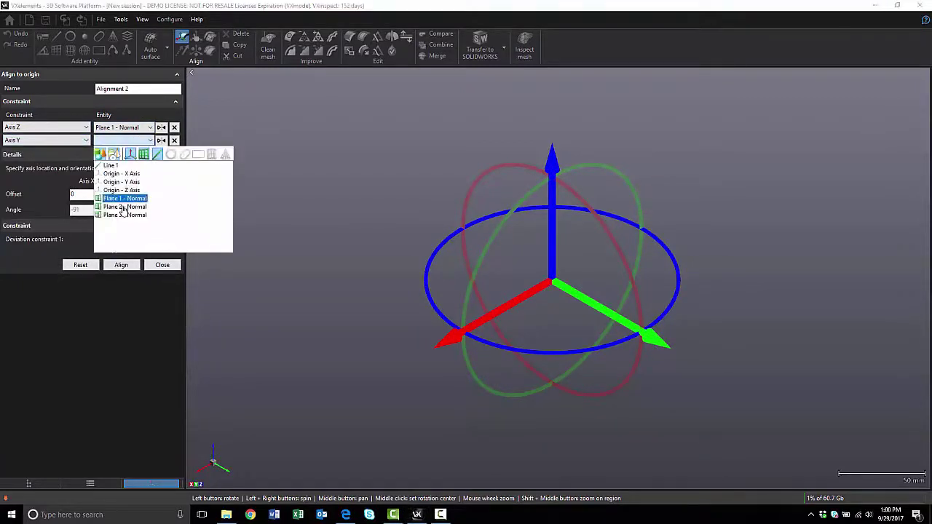
click(124, 207)
Set Origin XYZ to Point 1, reverse the Z and Y axes, and apply the alignment.
click(85, 153)
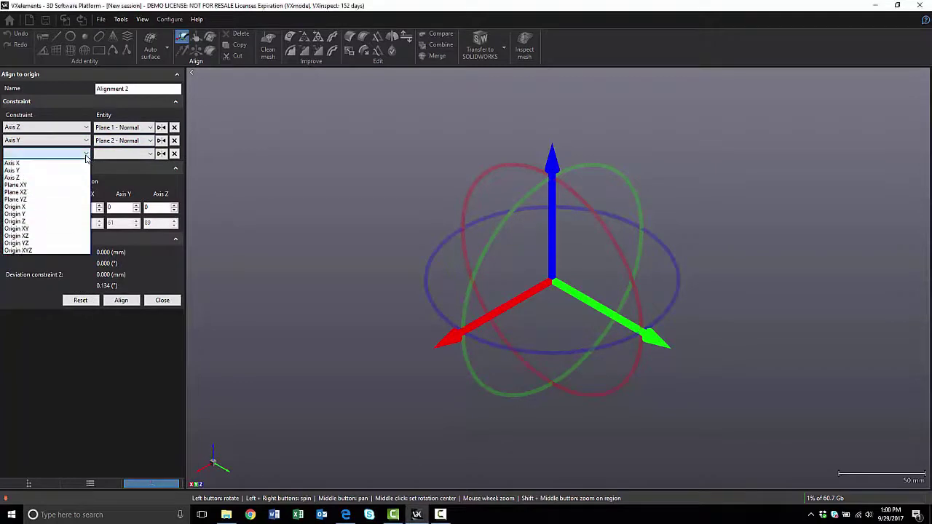
click(29, 251)
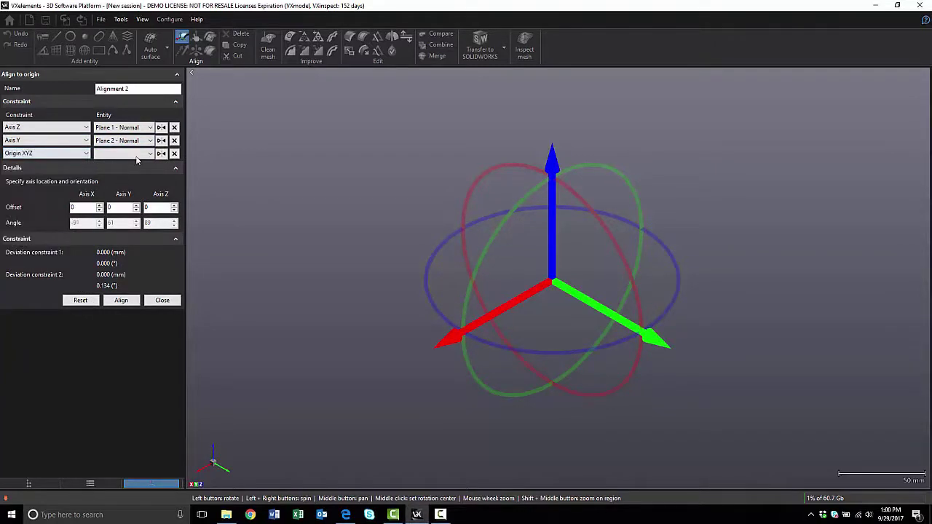
click(149, 154)
click(112, 188)
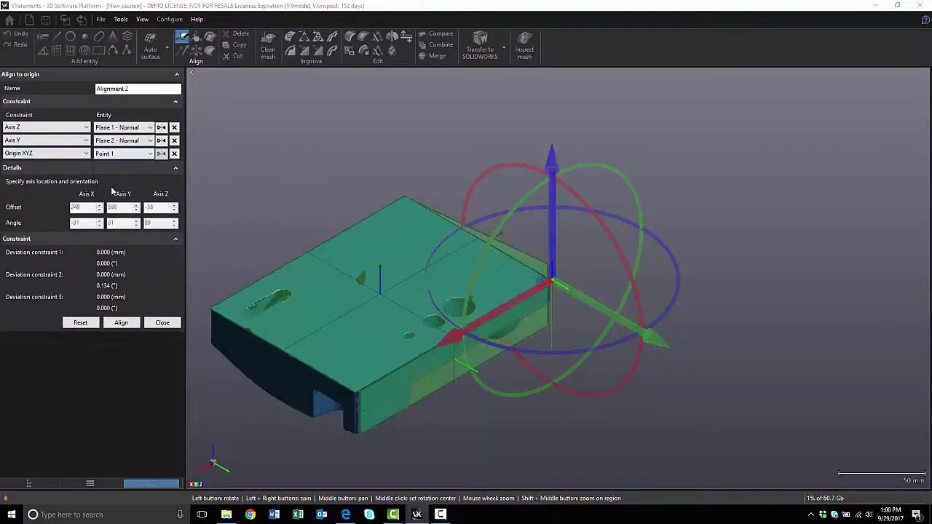
click(162, 128)
click(161, 141)
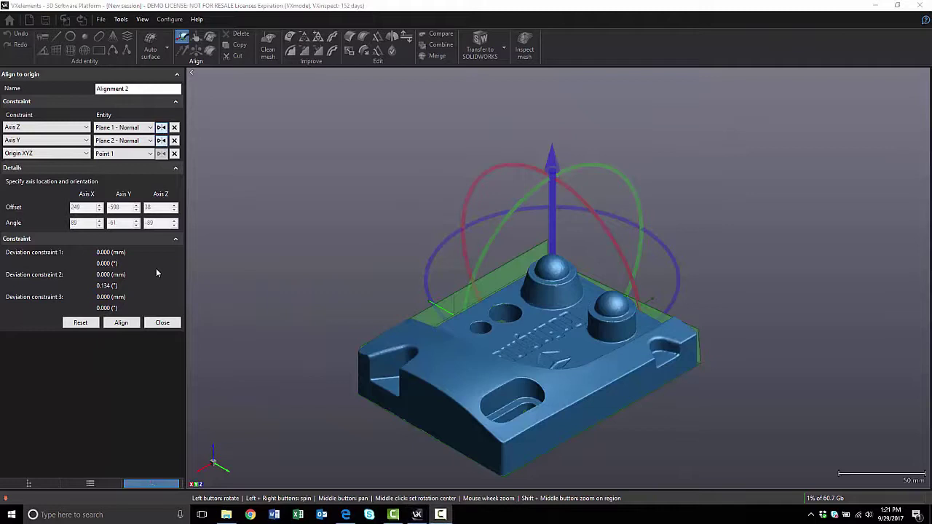
click(121, 323)
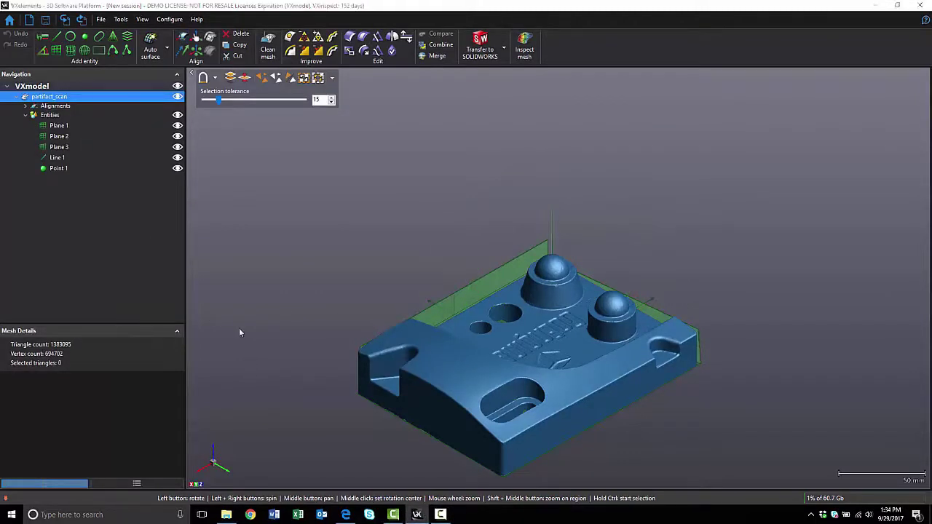
Select Plane 1 through Point 1 in the Navigation tree and delete them, confirming with Yes.
click(58, 125)
shift+click(74, 168)
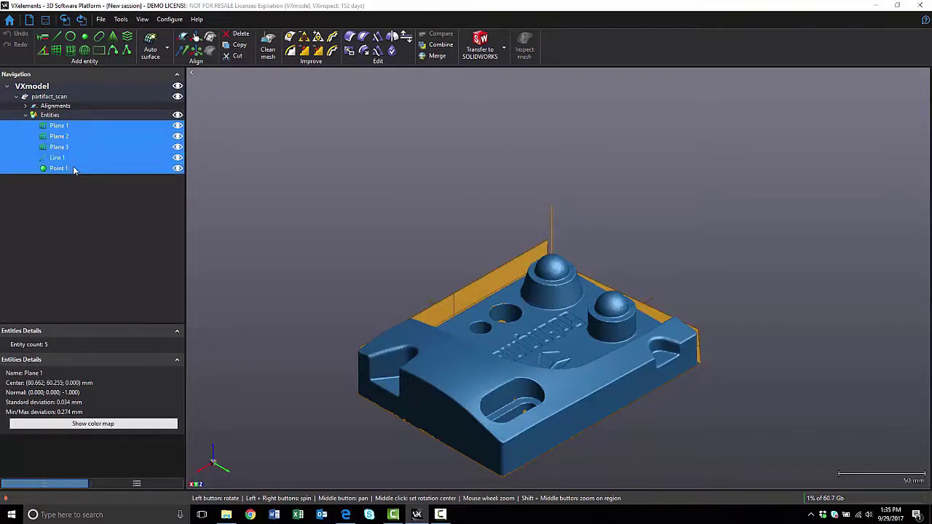
key(Delete)
click(486, 293)
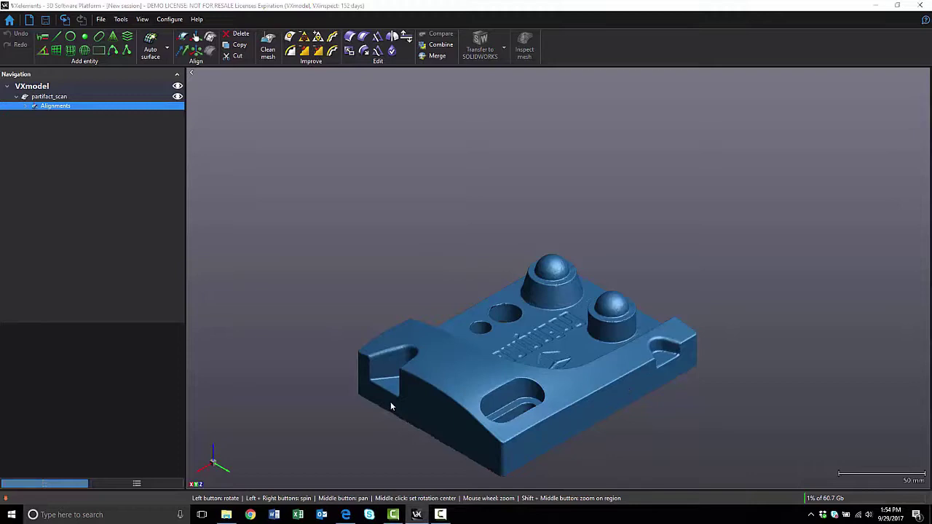
Preview and create Cross-section 1 on Origin - Plane XY with a 3.000 mm offset.
click(127, 38)
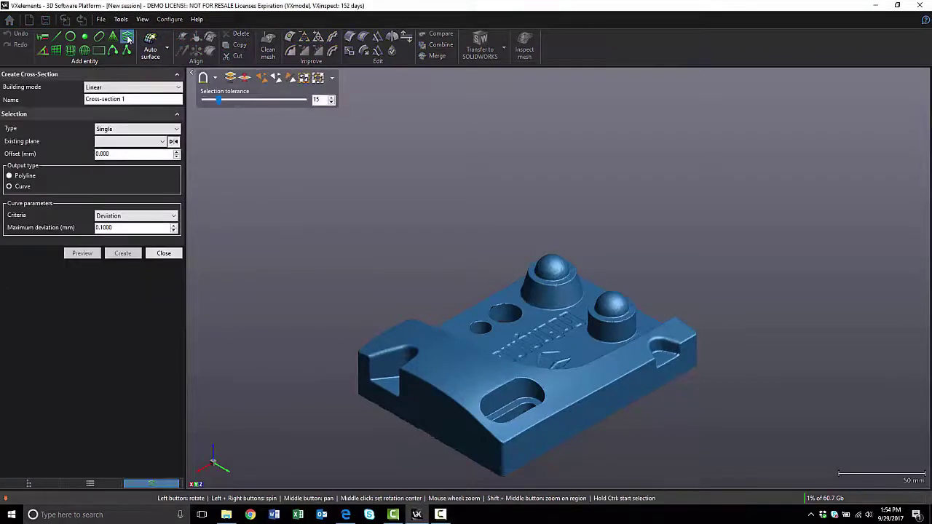
click(162, 142)
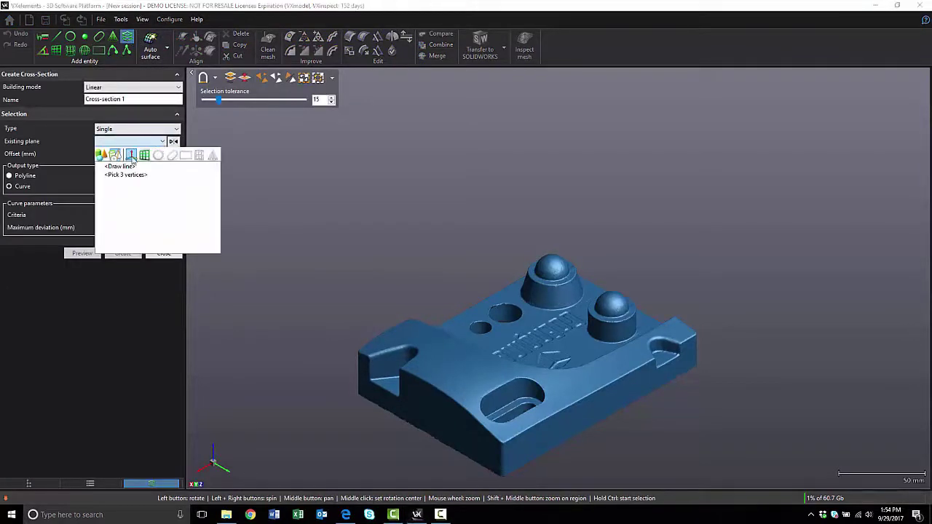
click(114, 156)
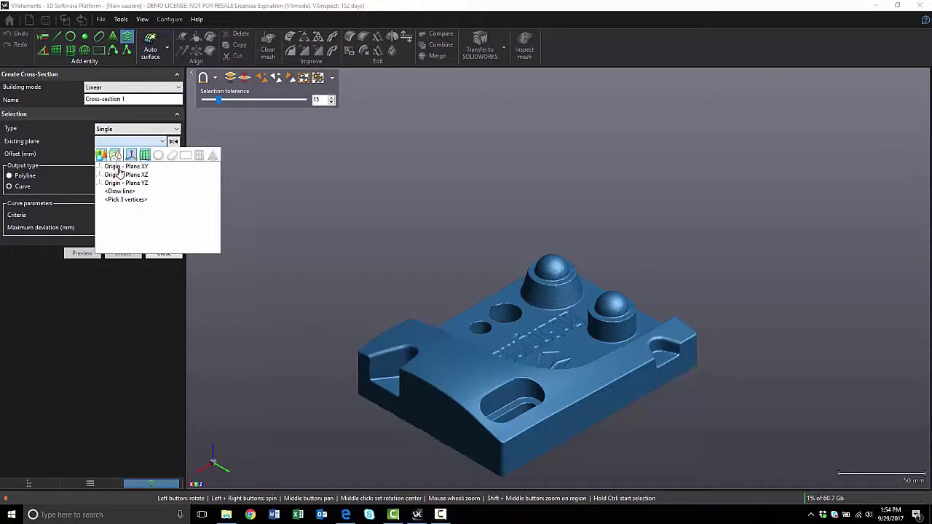
click(120, 166)
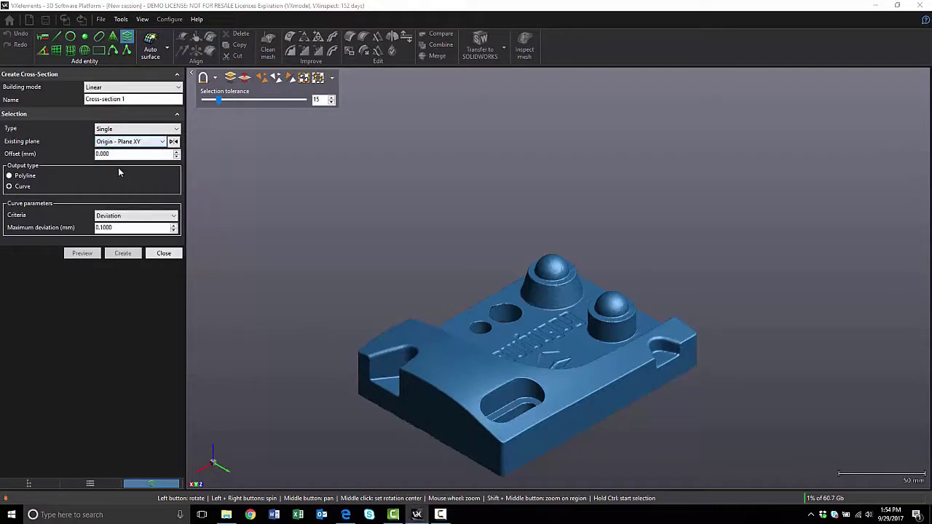
click(176, 153)
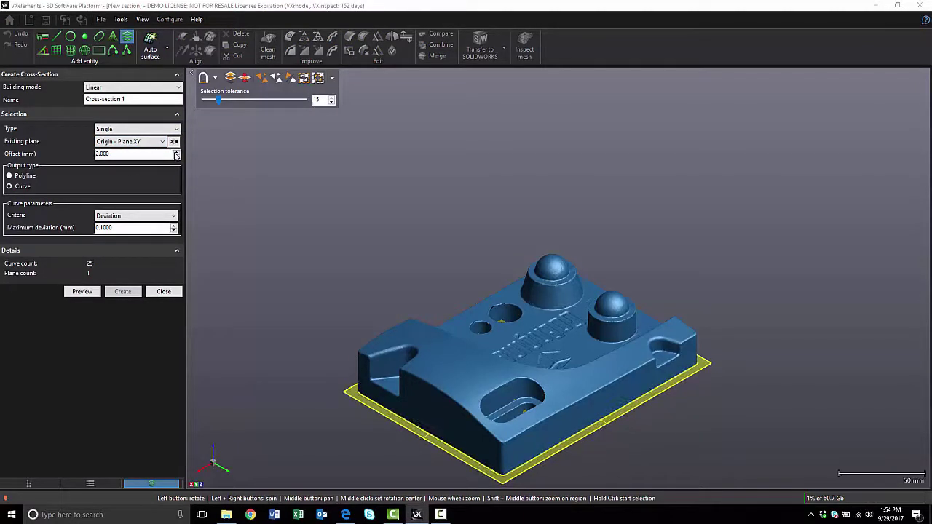
click(176, 154)
click(176, 154)
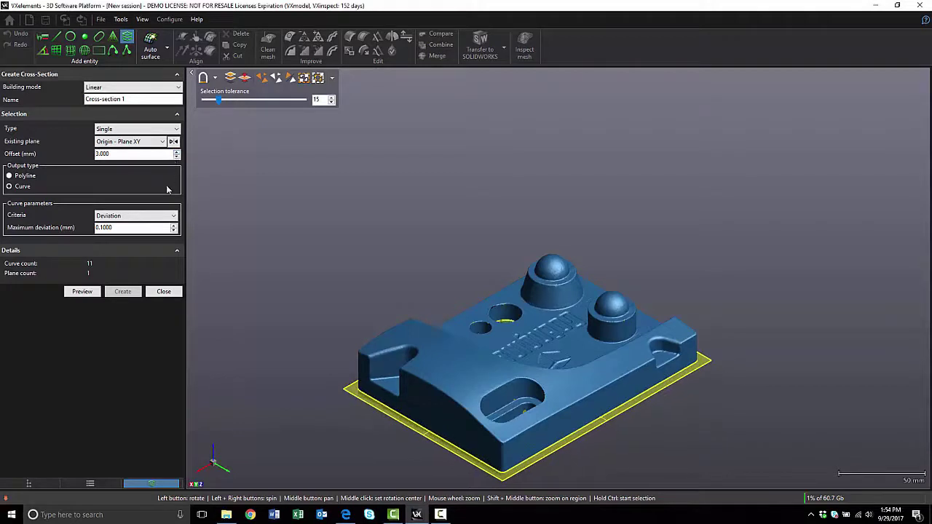
click(82, 291)
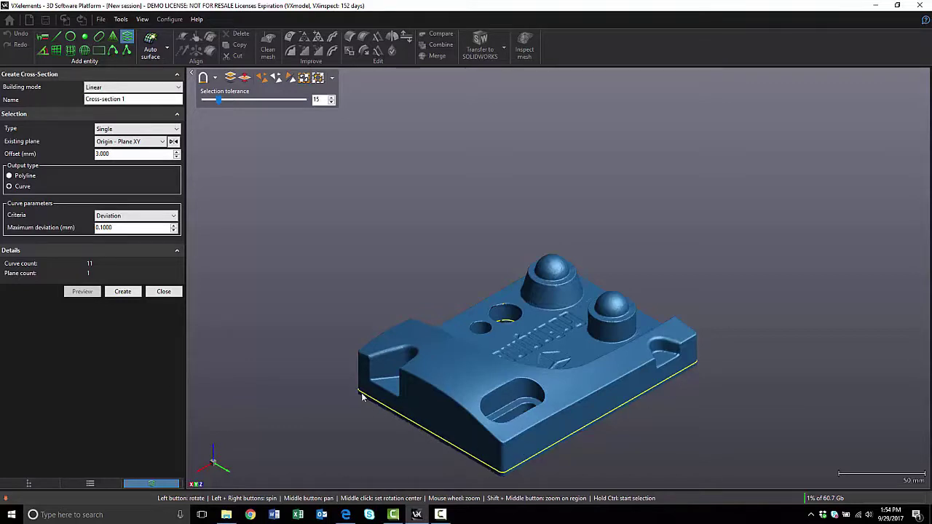
click(123, 291)
Close the cross-section panel and orbit, pan and zoom to an oblique view of the part's top.
click(154, 252)
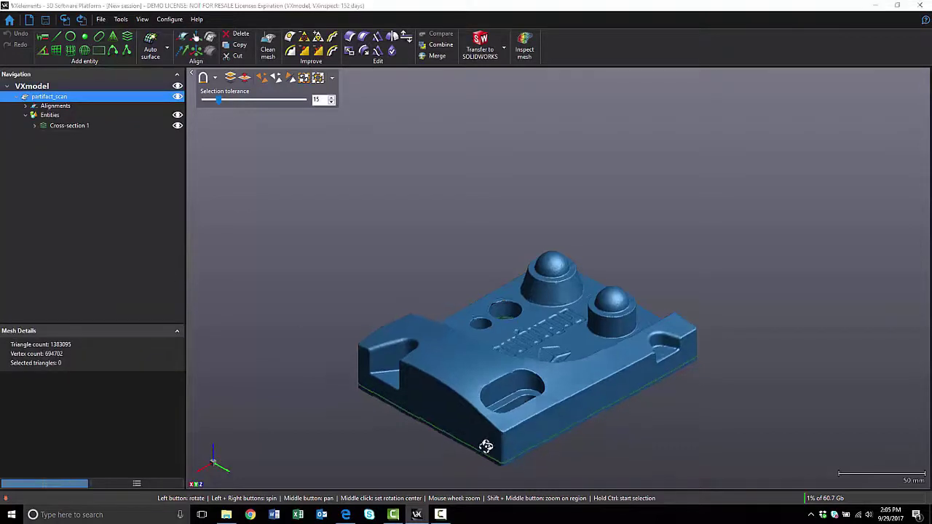
drag(485, 443, 499, 316)
middle_drag(499, 316, 533, 323)
scroll(512, 309, up, 4)
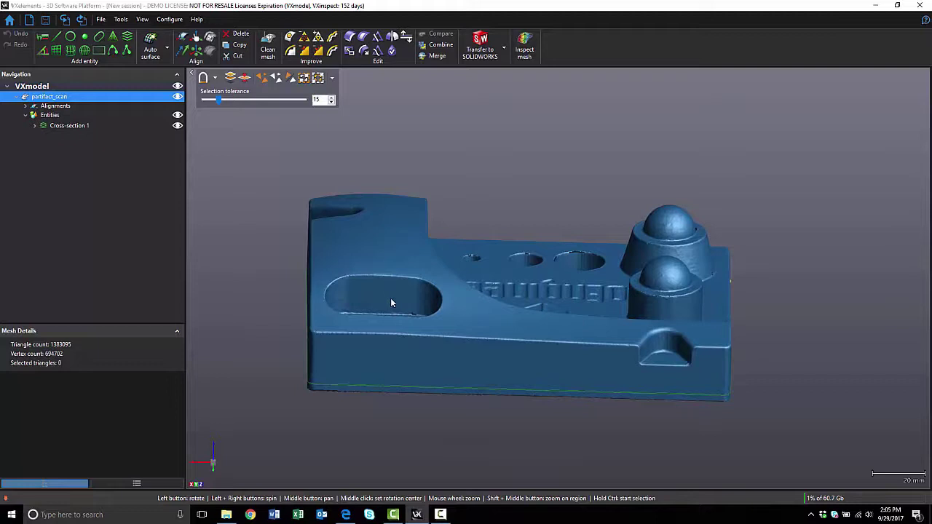
drag(386, 325, 546, 277)
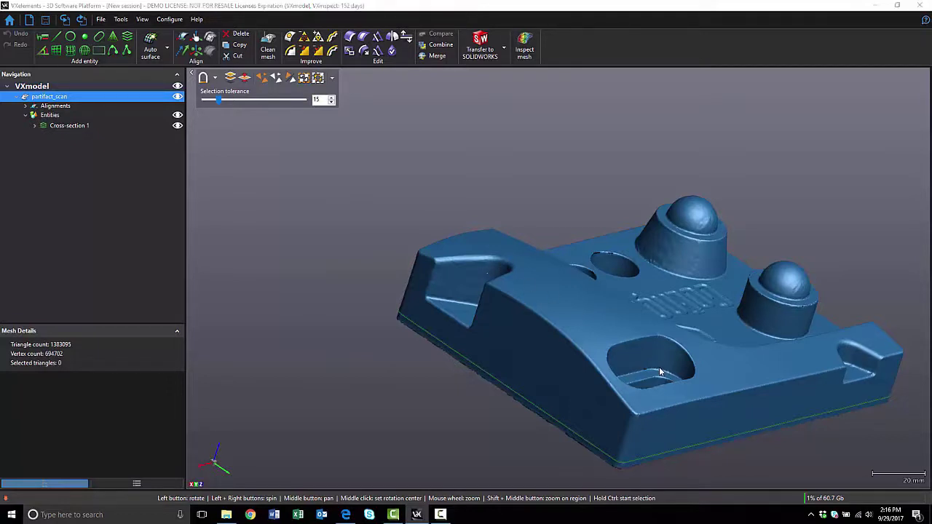
Create a Single patch Surface 1 on the top face using Sudden change selection, previewing first.
click(167, 48)
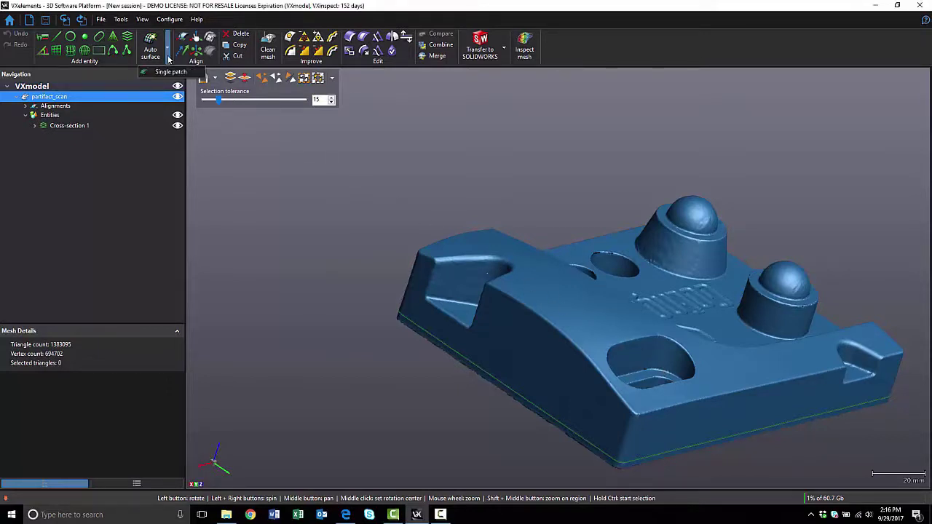
click(167, 73)
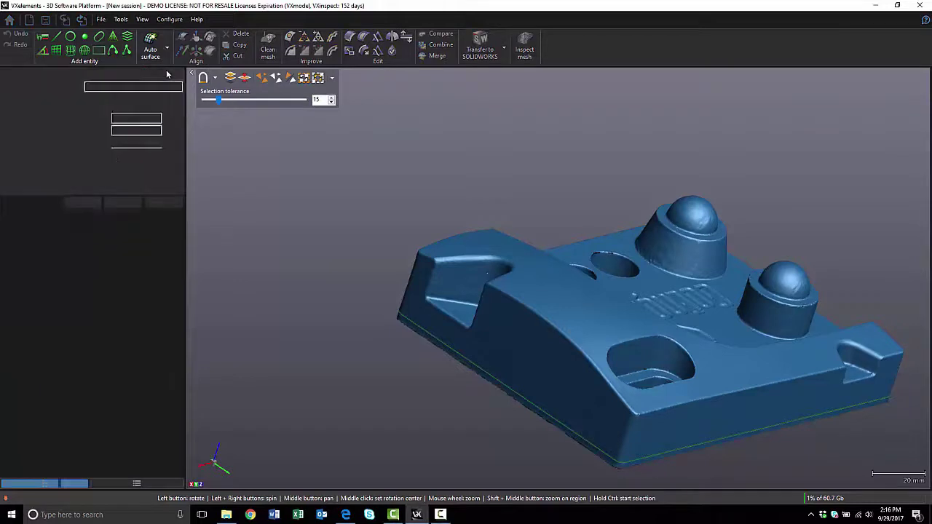
click(206, 85)
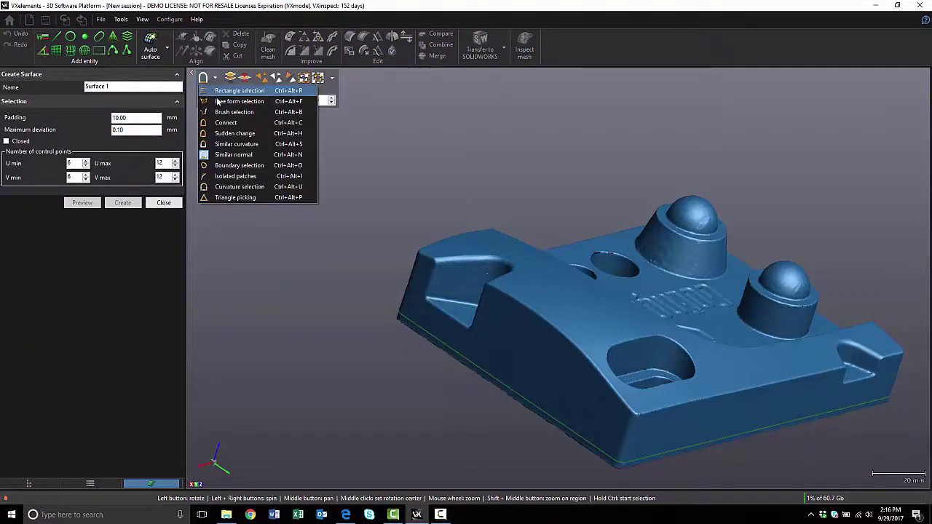
click(227, 134)
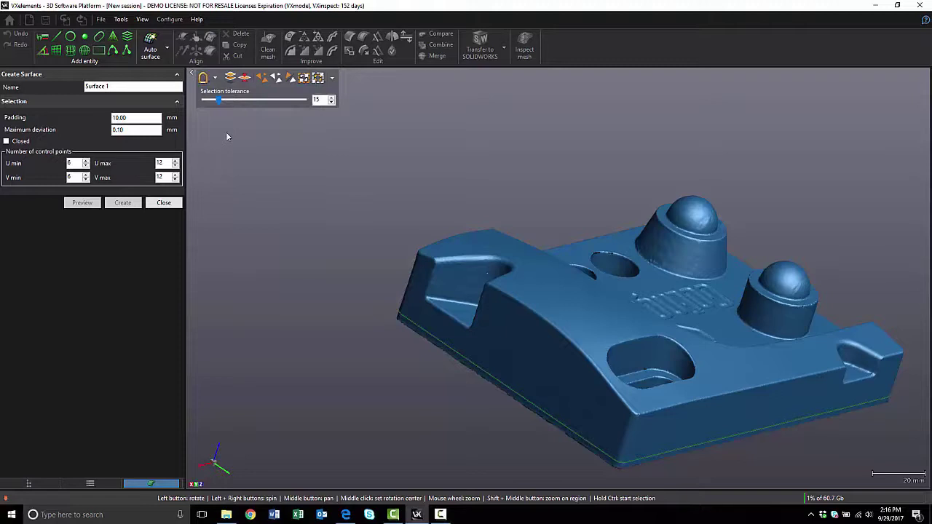
ctrl+click(554, 289)
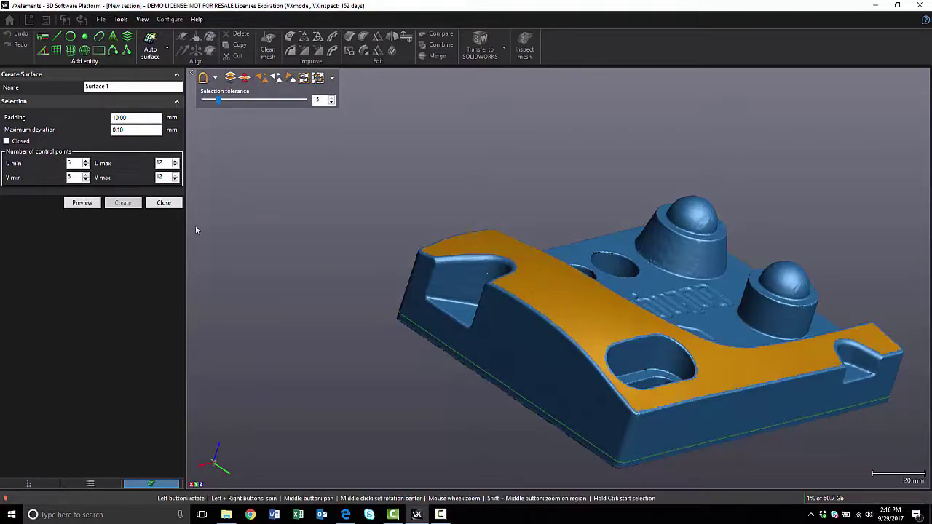
click(82, 203)
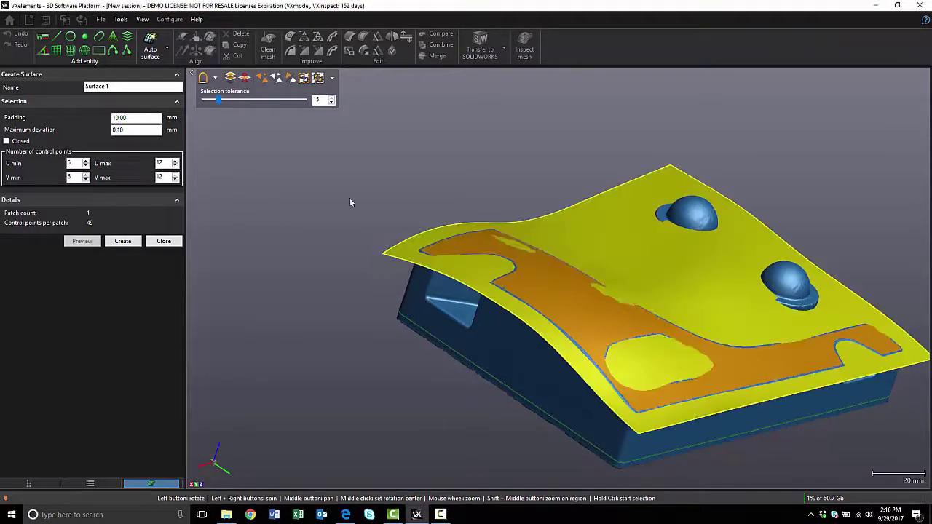
drag(781, 402, 770, 387)
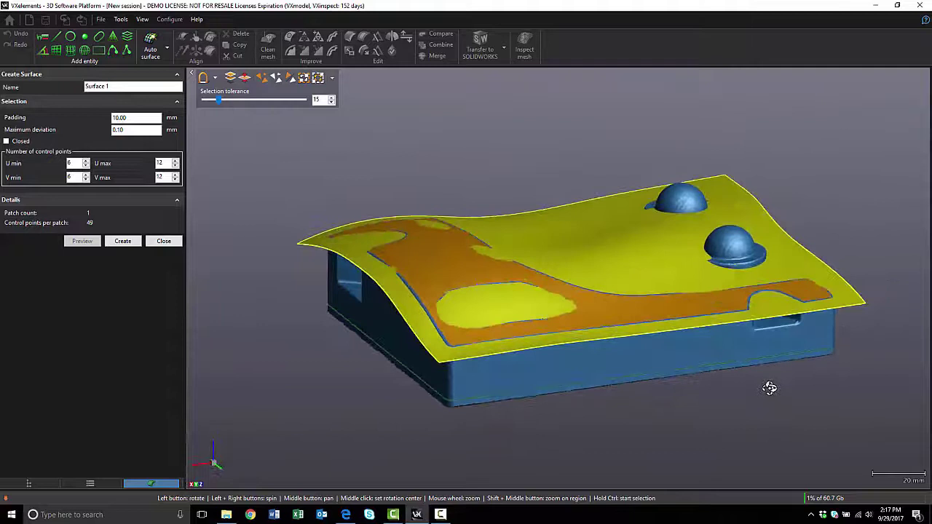
click(123, 242)
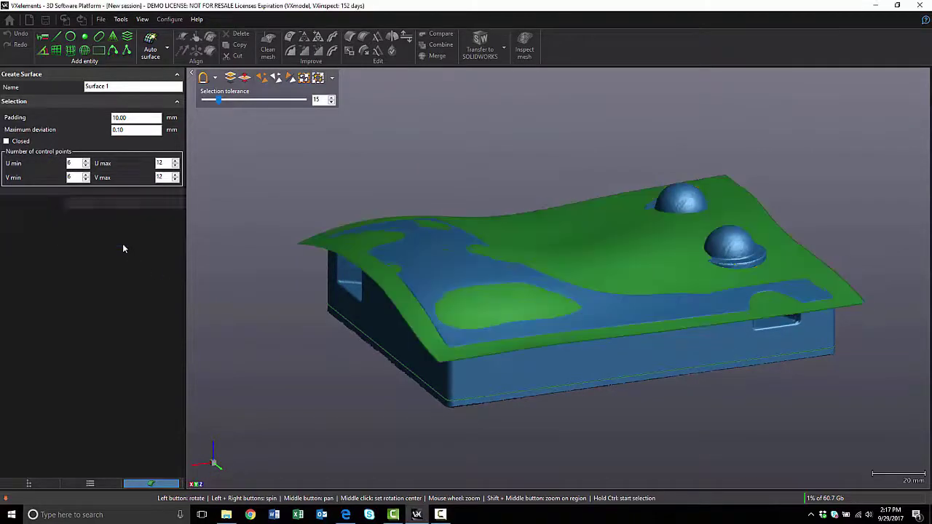
click(164, 203)
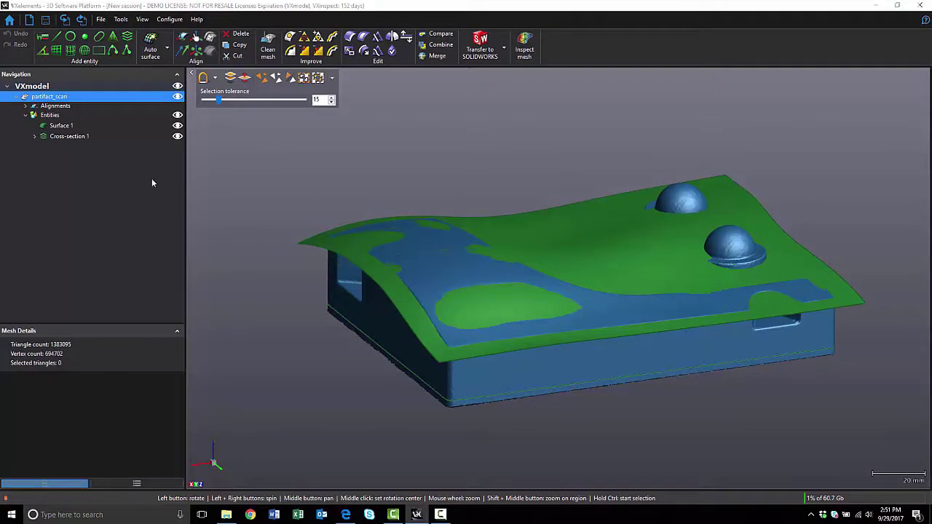
Hide Surface 1 with its eye icon and rotate the view toward the part's top.
click(177, 125)
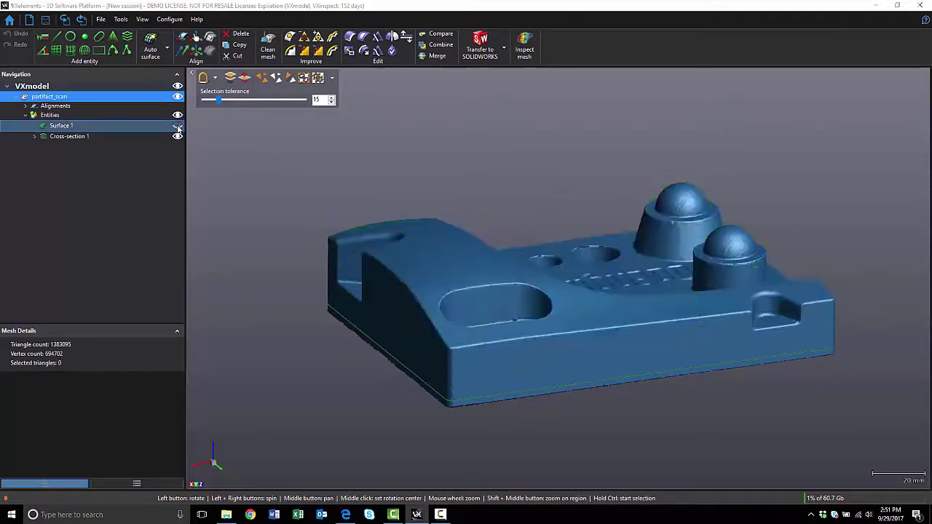
drag(446, 273, 467, 337)
key(ctrl)
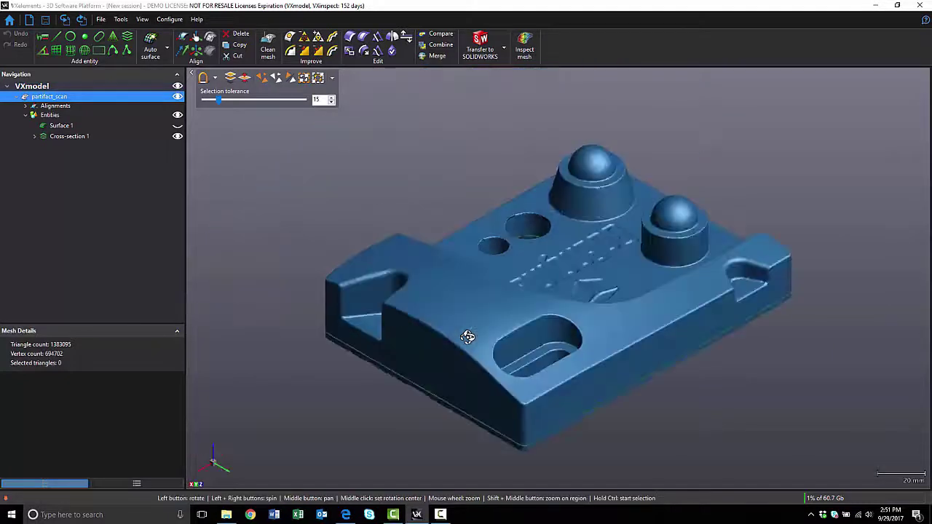
click(578, 260)
click(366, 322)
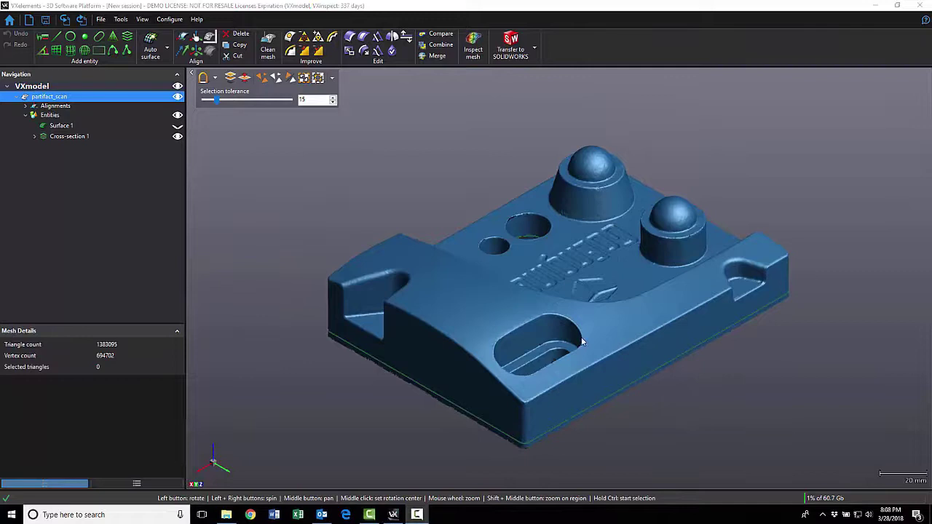
click(732, 283)
Constrain the new plane's orientation to Origin - Z Axis and tick Keep constraints settings.
click(56, 49)
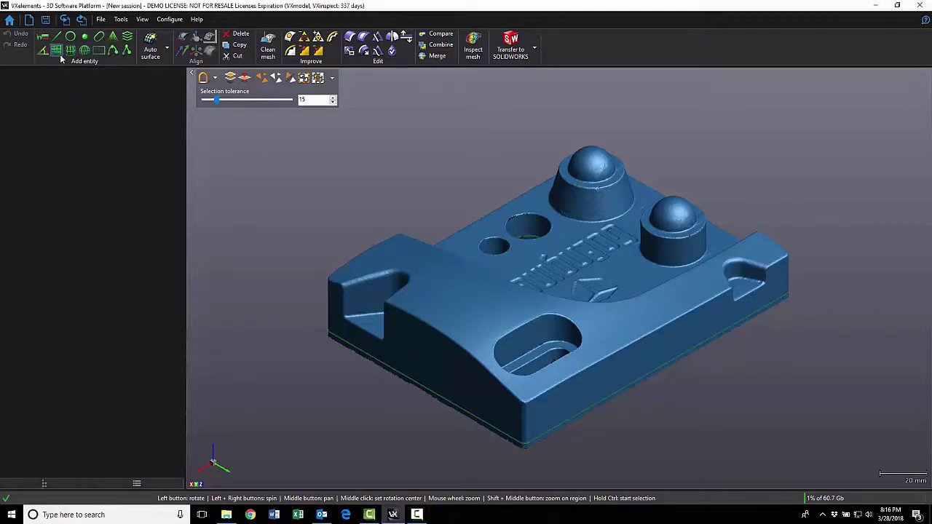
click(7, 128)
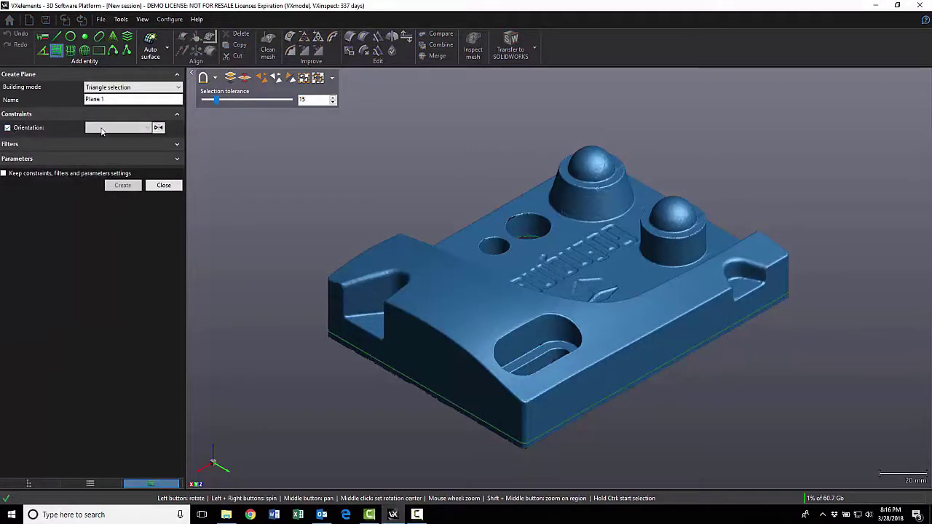
click(118, 129)
click(105, 141)
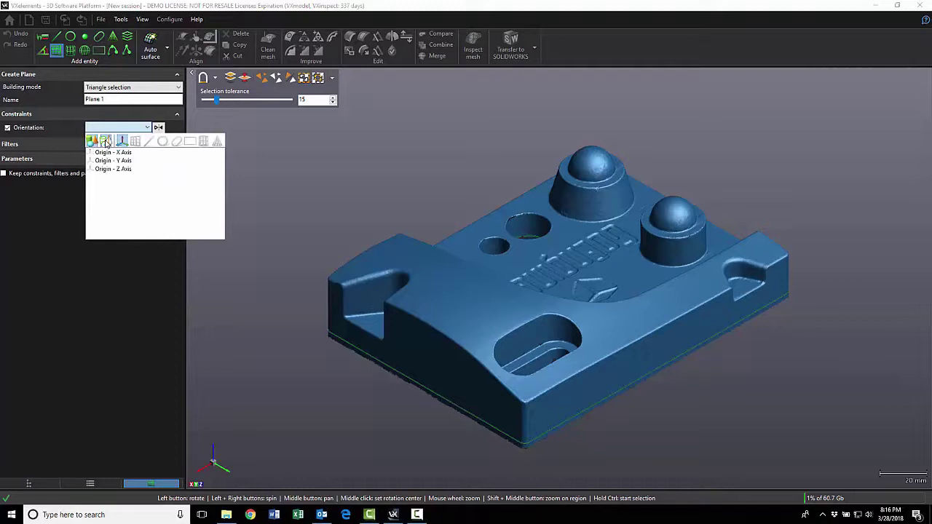
click(115, 173)
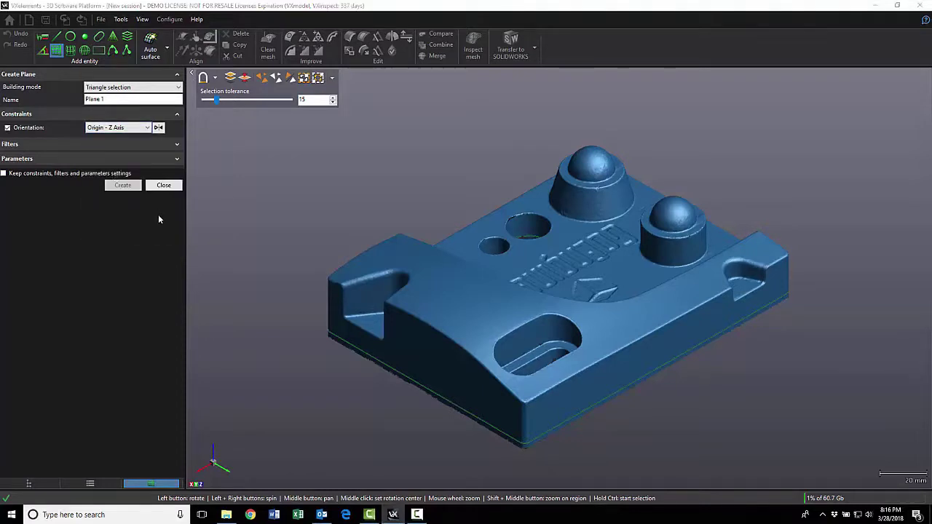
click(3, 174)
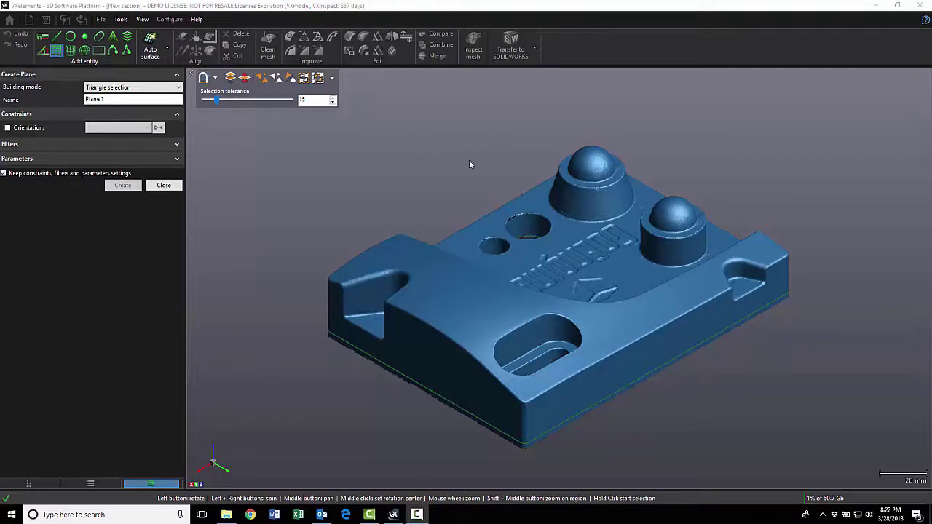
Create planes on the top face, left-end ledge, large slot floor and right-end notch.
ctrl+click(523, 254)
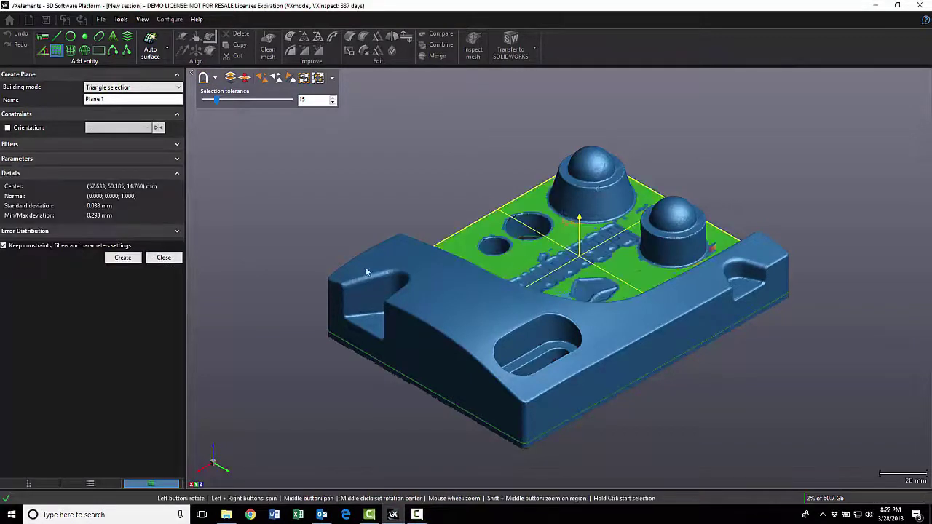
click(122, 258)
ctrl+click(368, 318)
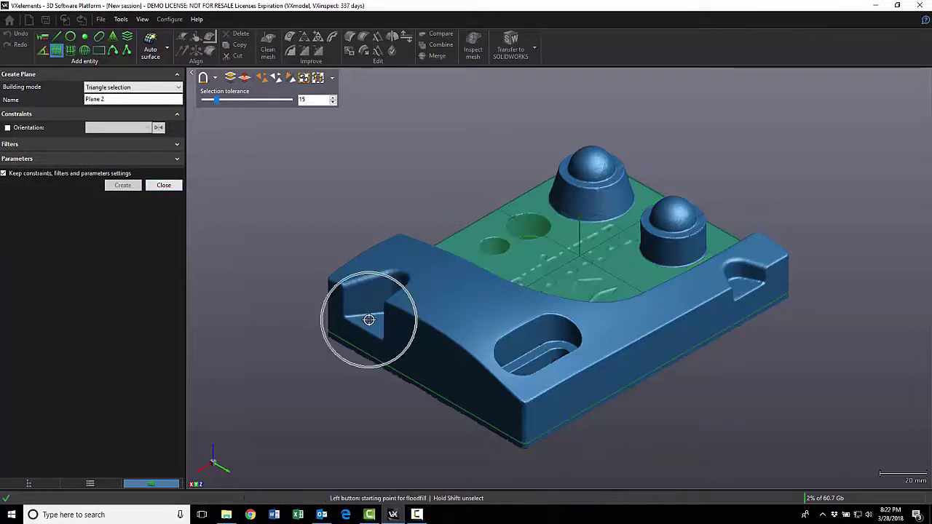
click(122, 258)
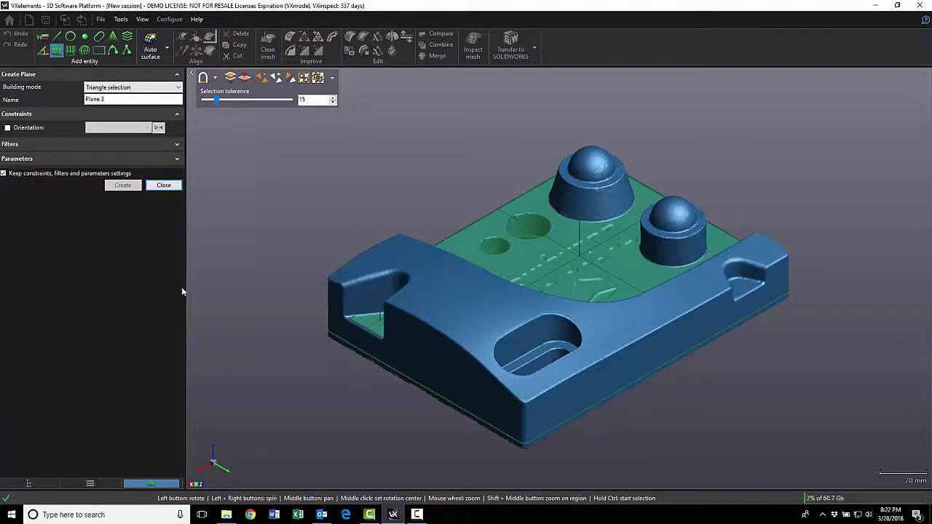
ctrl+click(529, 361)
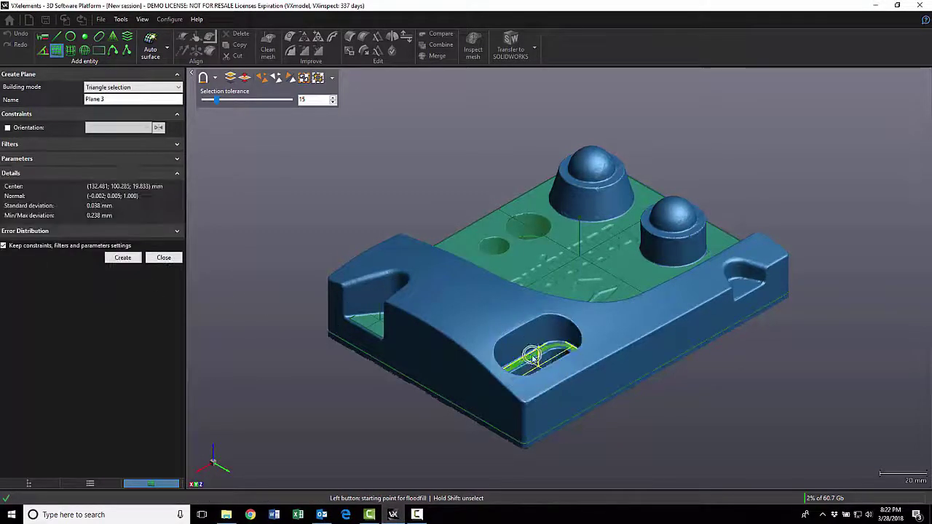
click(123, 259)
ctrl+click(743, 285)
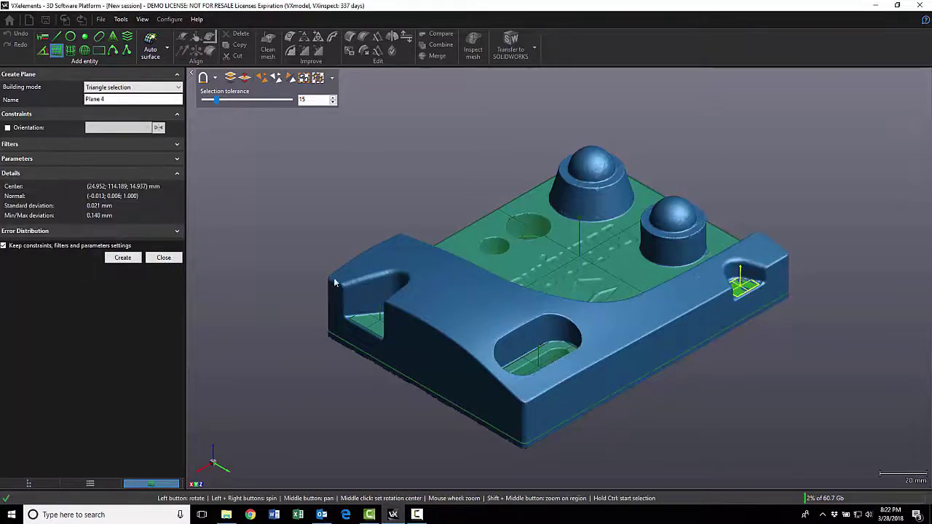
click(118, 258)
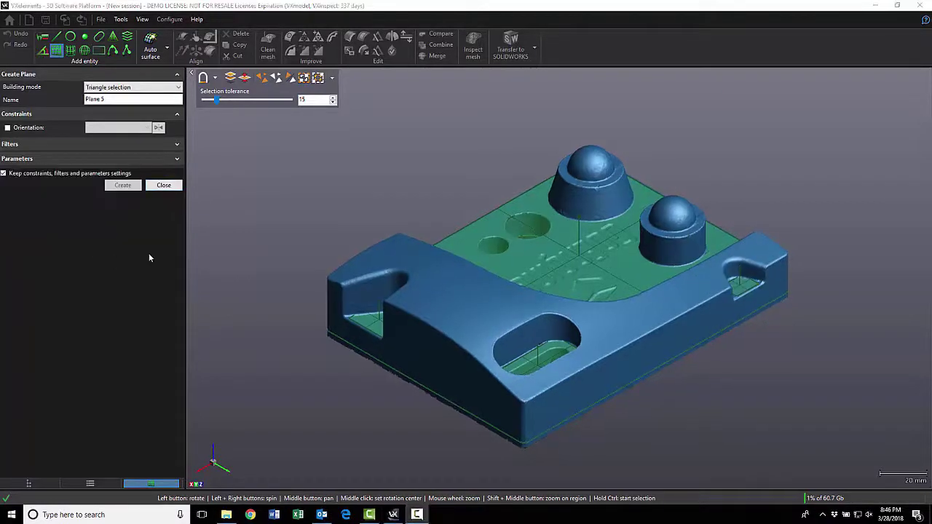
Create Cross-section 2 from Plane 1 at a 6 mm offset.
click(163, 185)
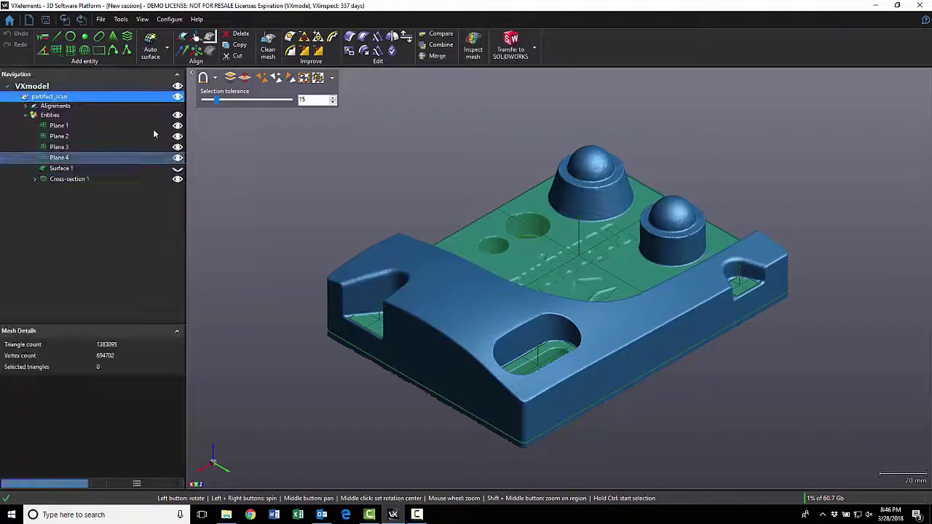
click(127, 36)
click(130, 161)
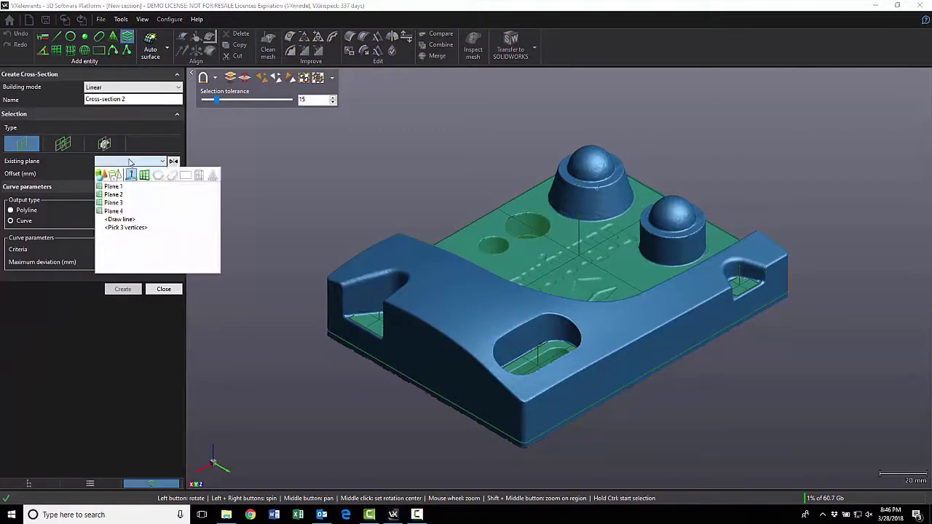
click(118, 183)
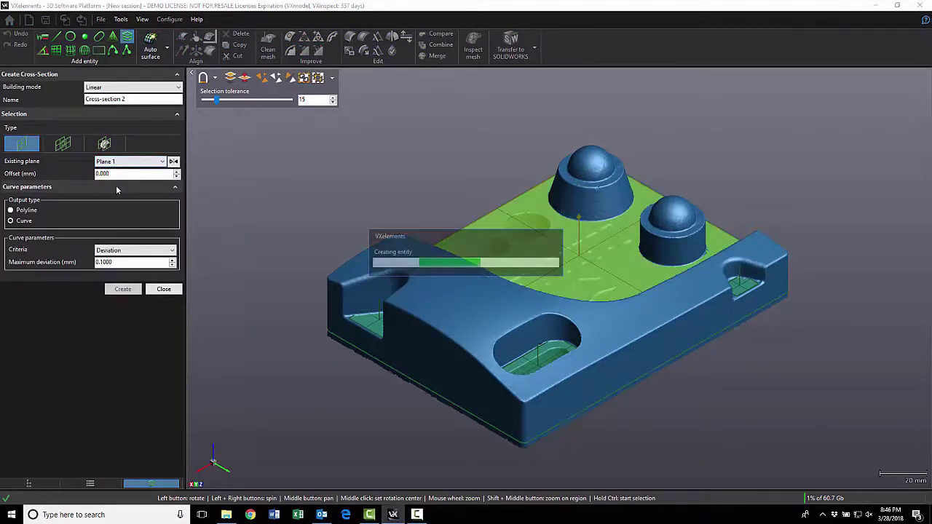
text(6)
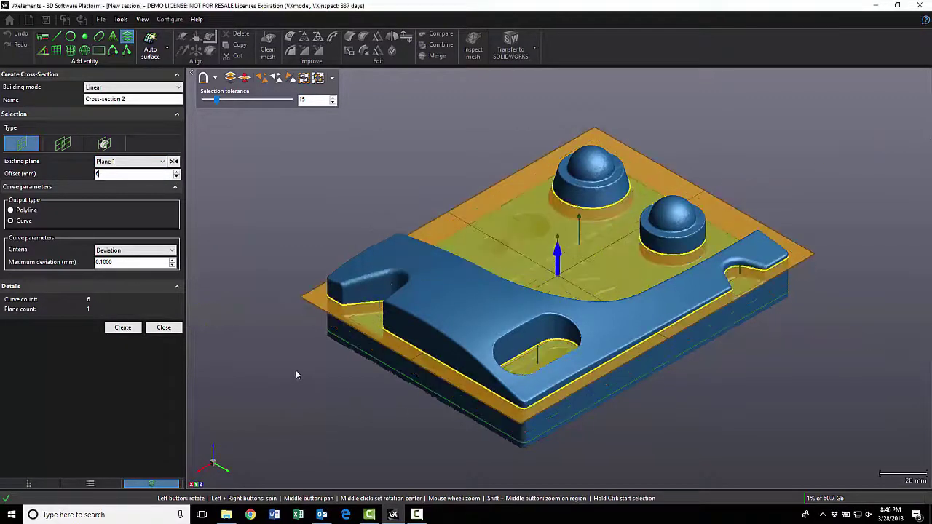
drag(294, 369, 354, 399)
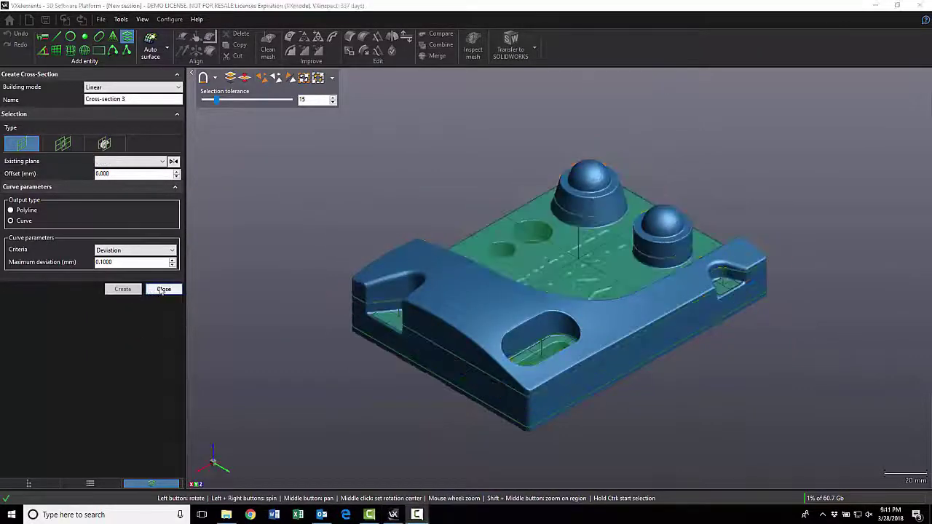
click(158, 286)
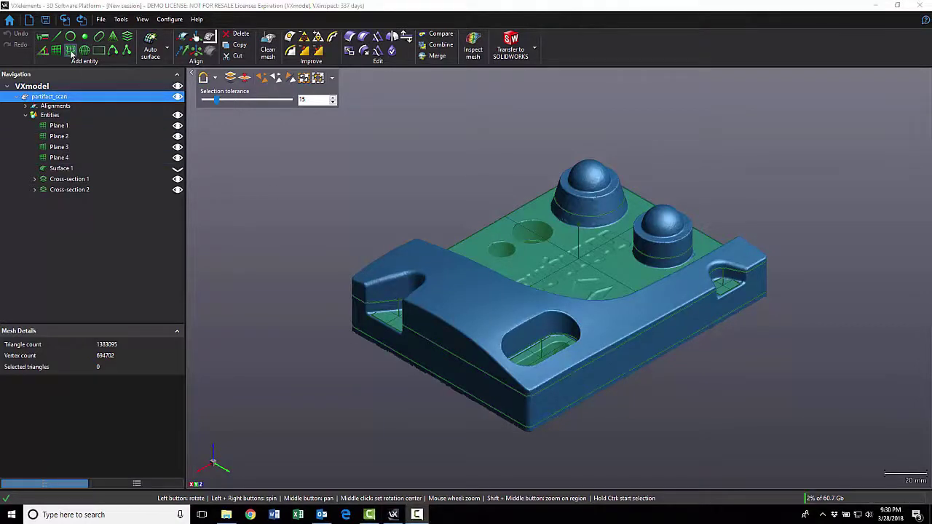
Fit Cylinder 1 to the smaller boss's wall, oriented along Origin - Z Axis.
click(70, 51)
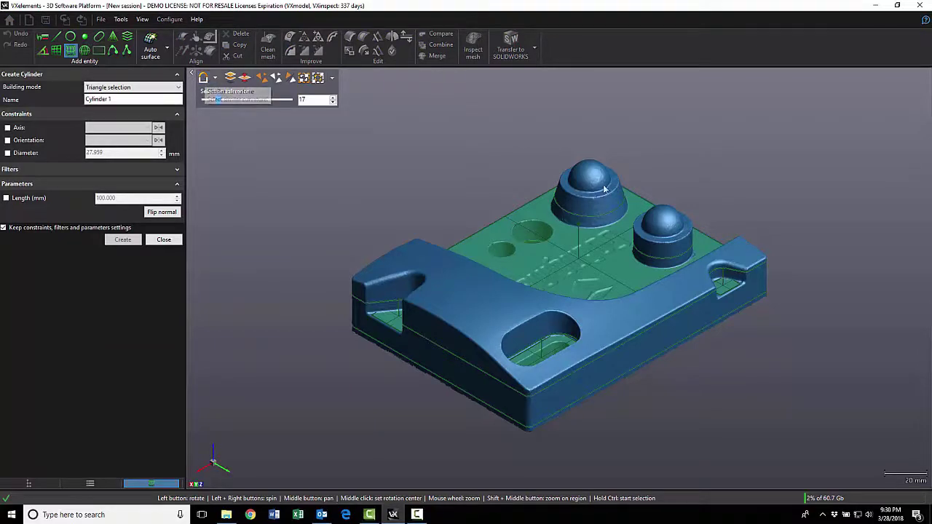
scroll(606, 184, up, 5)
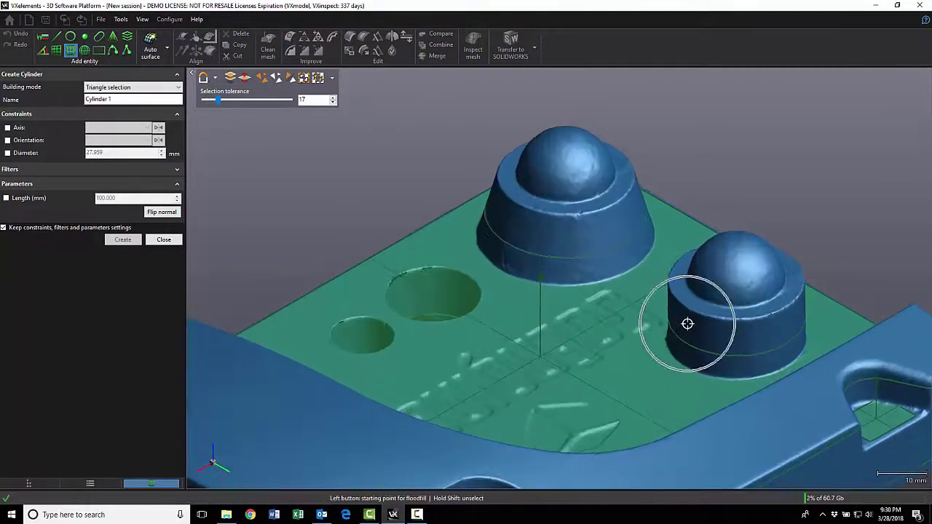
ctrl+click(684, 326)
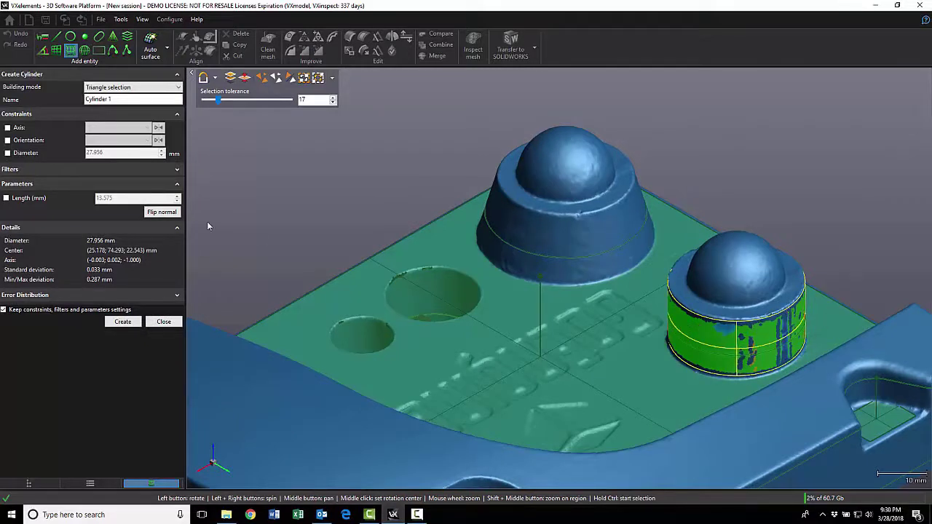
click(8, 140)
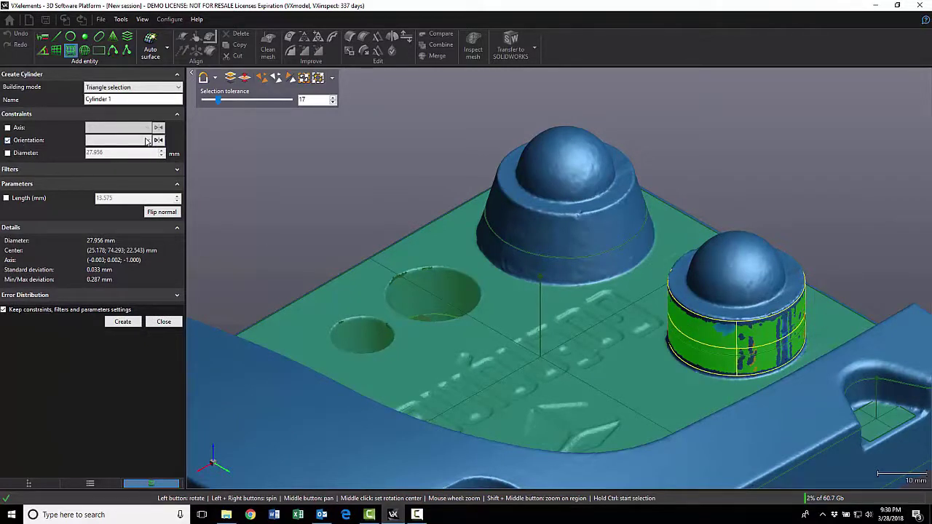
click(148, 140)
click(121, 156)
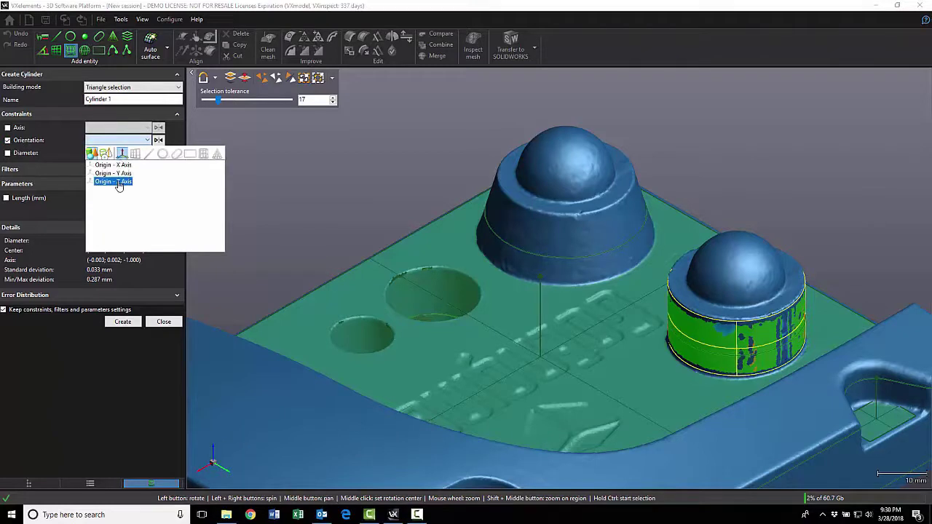
click(119, 182)
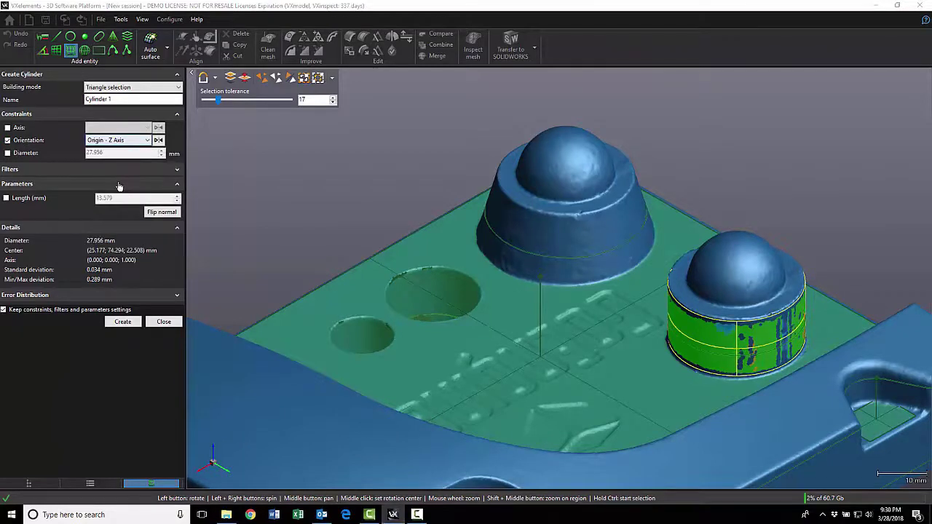
click(123, 321)
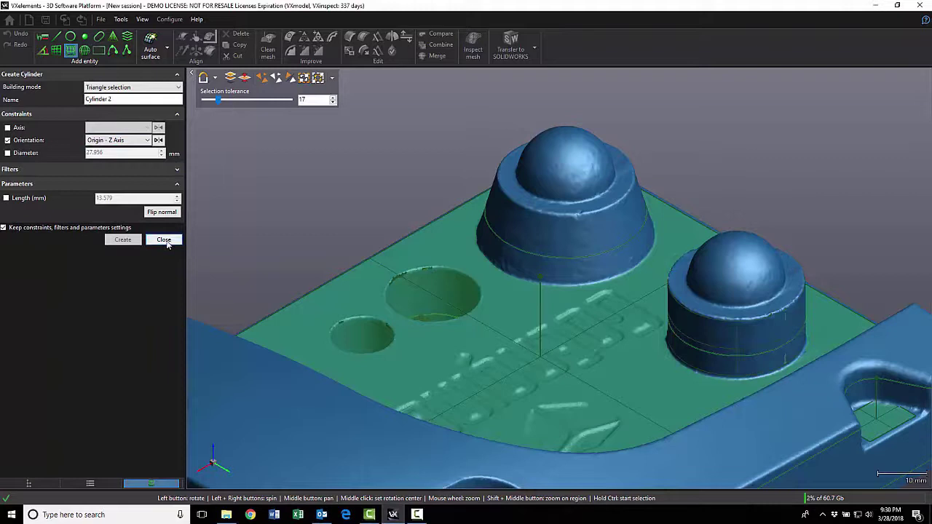
click(164, 321)
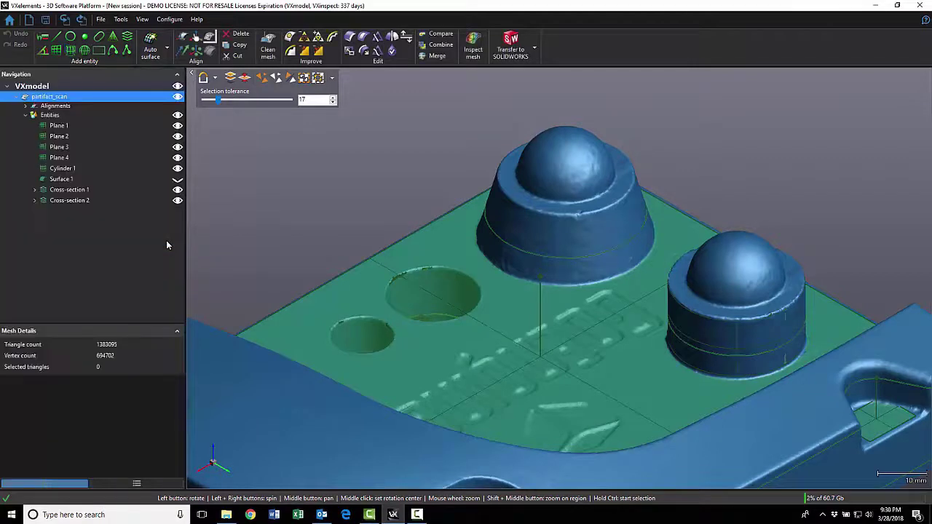
Fit Cone 1 to the larger boss's tapered wall, oriented along Origin - Z Axis.
click(113, 38)
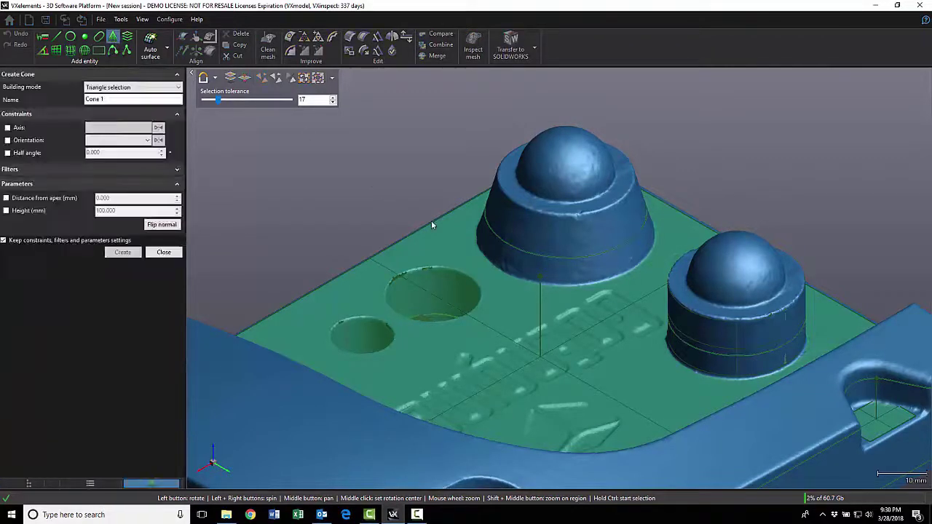
click(508, 211)
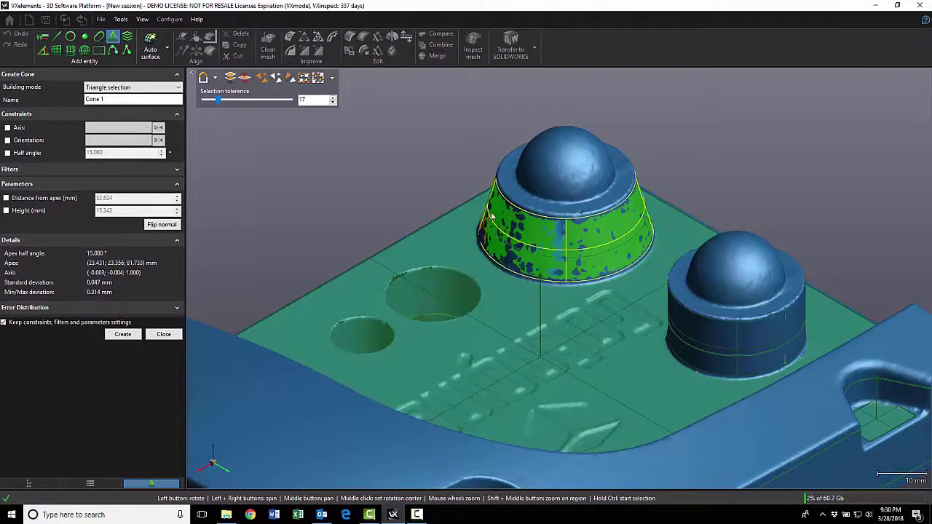
click(7, 140)
click(149, 142)
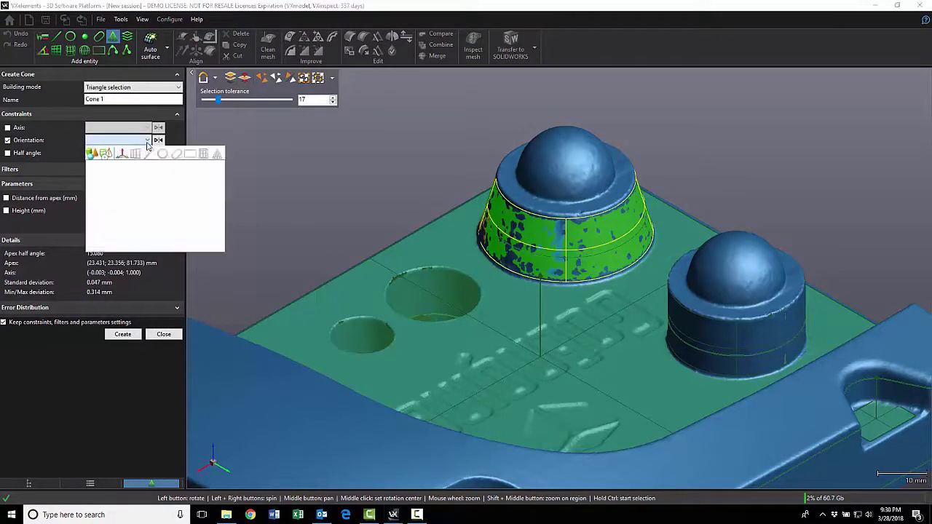
click(122, 152)
click(114, 181)
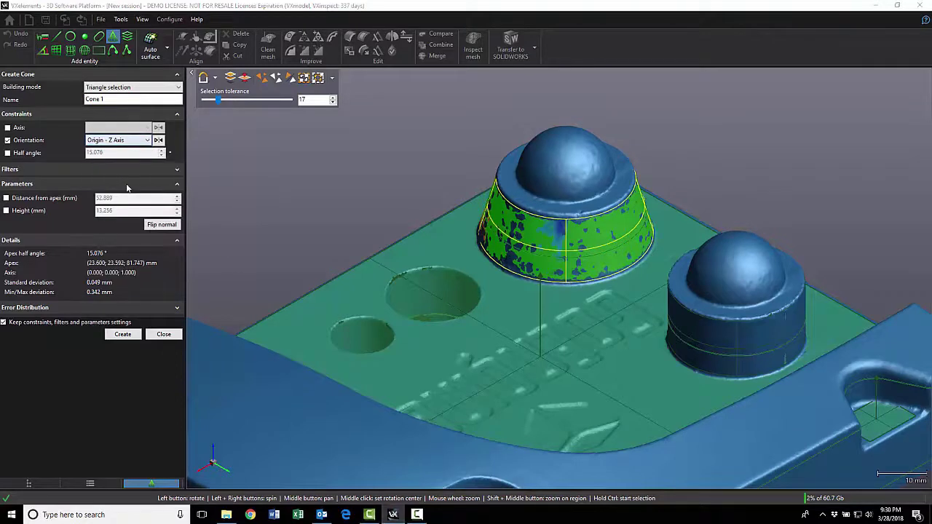
click(124, 334)
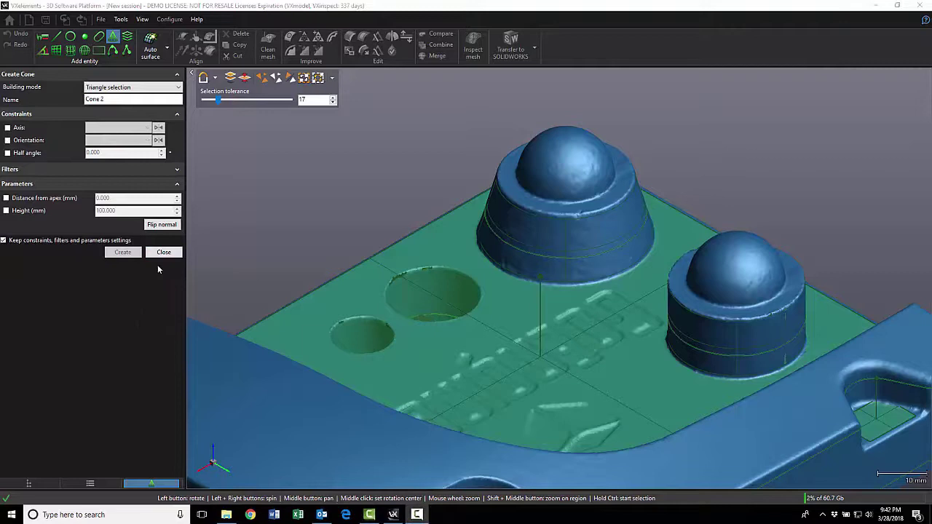
click(163, 252)
Fit Plane 5 across the flat rings at the base of both domes.
click(56, 50)
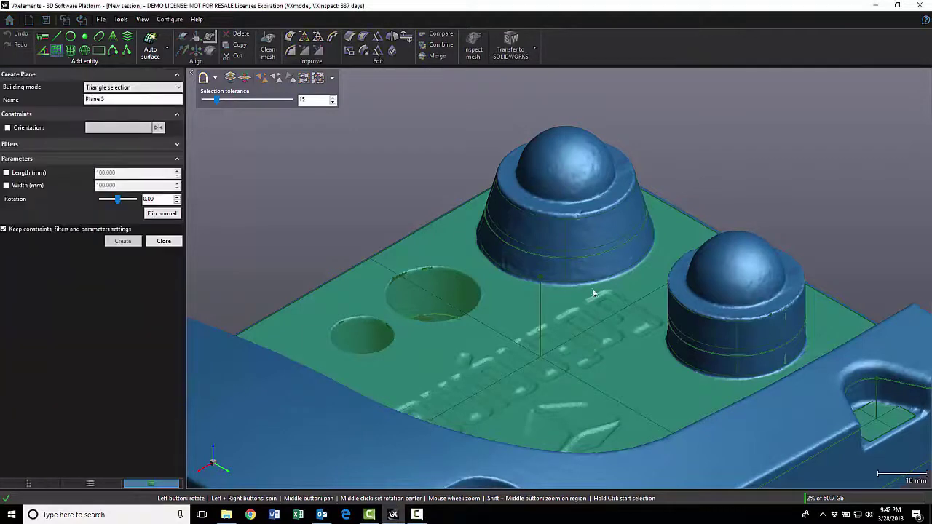
ctrl+click(682, 284)
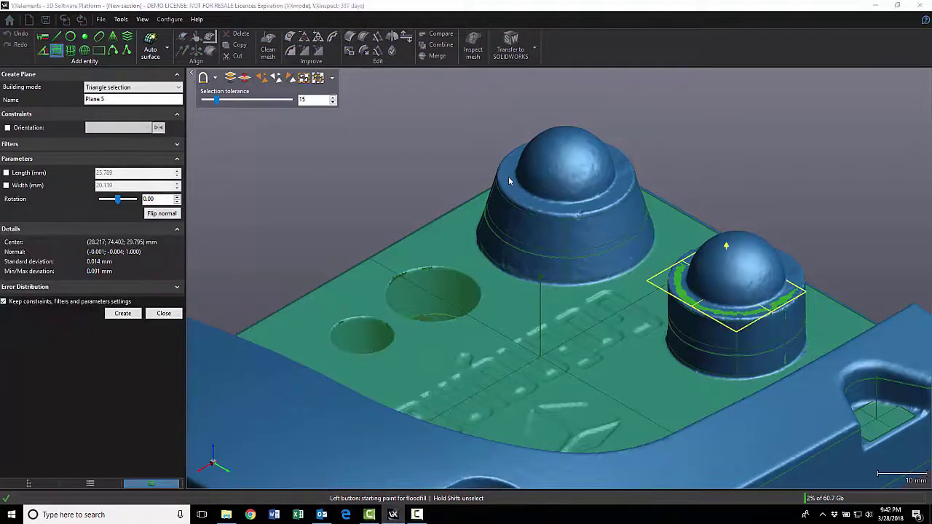
ctrl+click(510, 180)
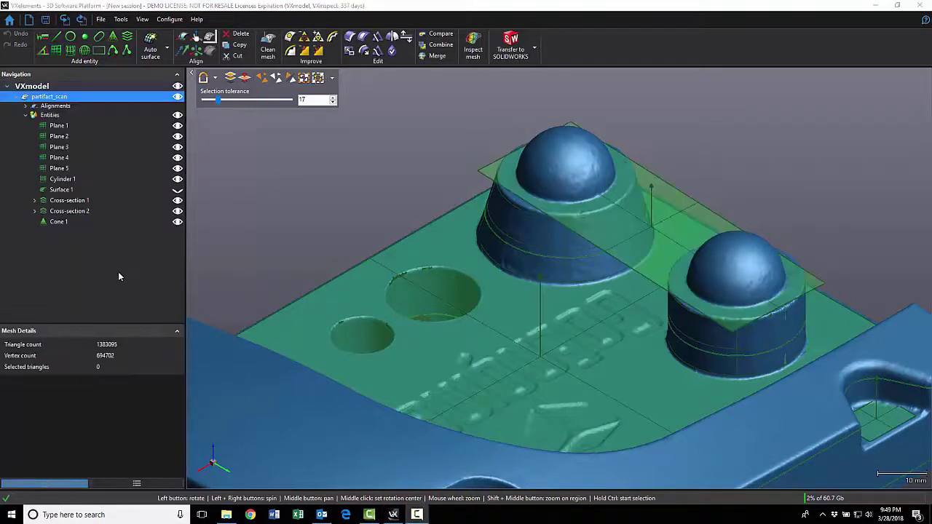
Fit Sphere 1 (19.940 mm) and Sphere 2 (19.891 mm) to the larger and smaller domes.
click(85, 50)
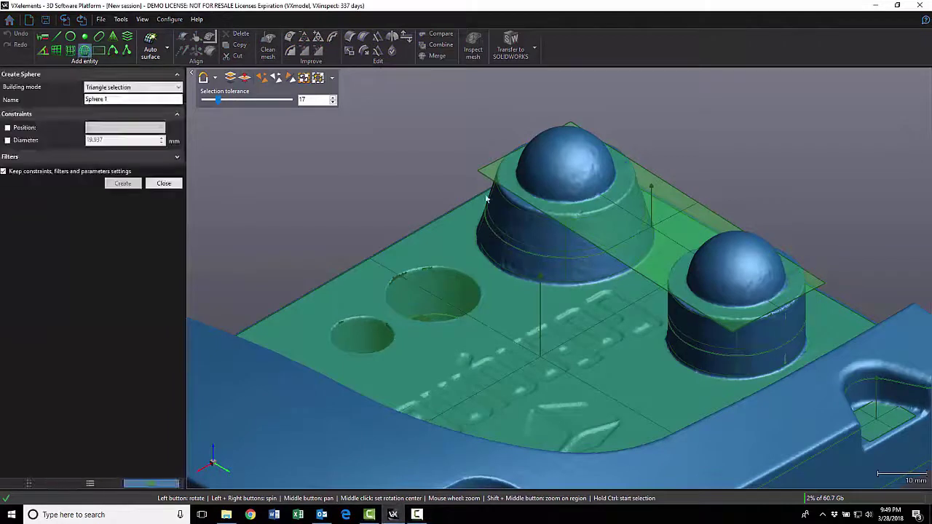
ctrl+click(561, 161)
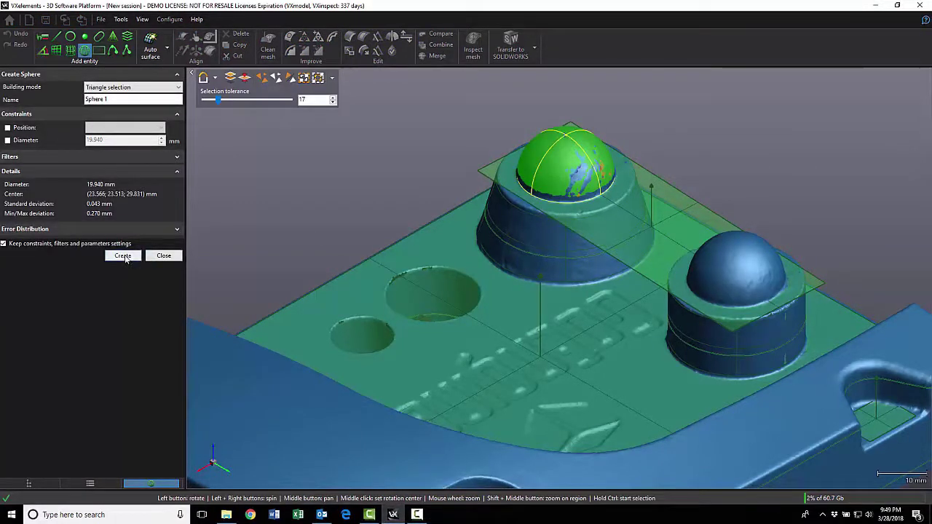
click(122, 256)
ctrl+click(724, 260)
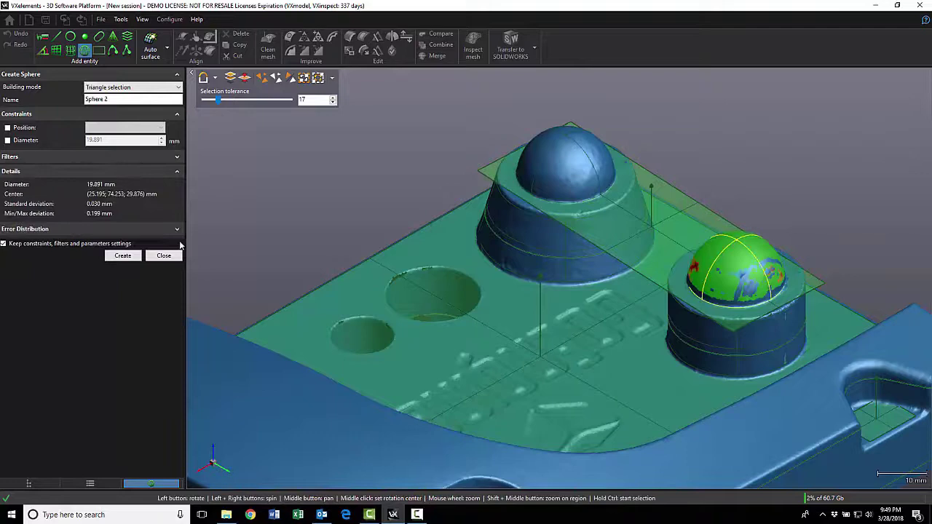
click(123, 256)
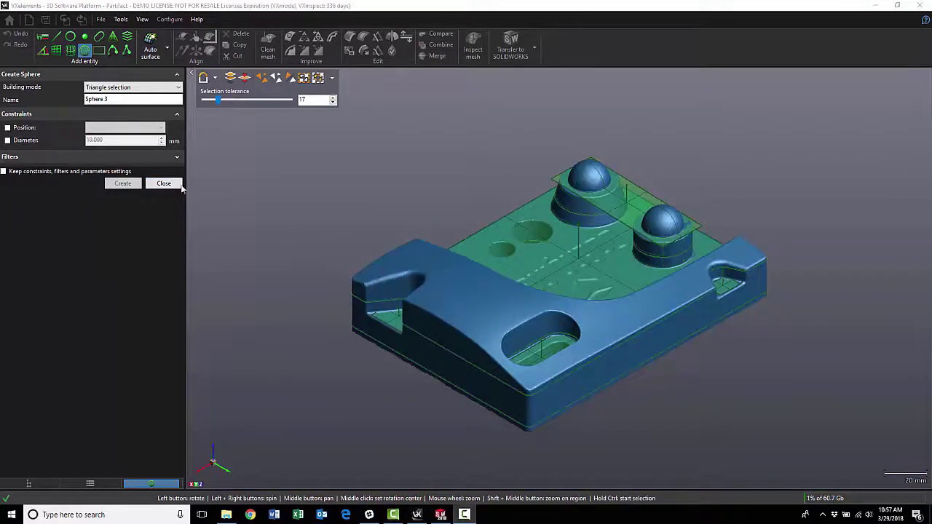
Select every entity from Plane 1 to Cone 1 and transfer them to SOLIDWORKS.
click(164, 183)
click(97, 127)
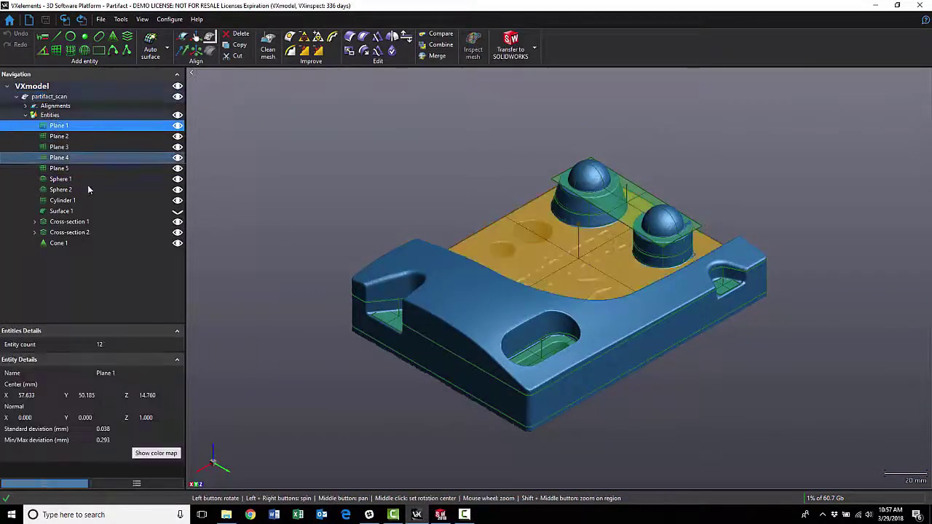
shift+click(74, 242)
click(511, 62)
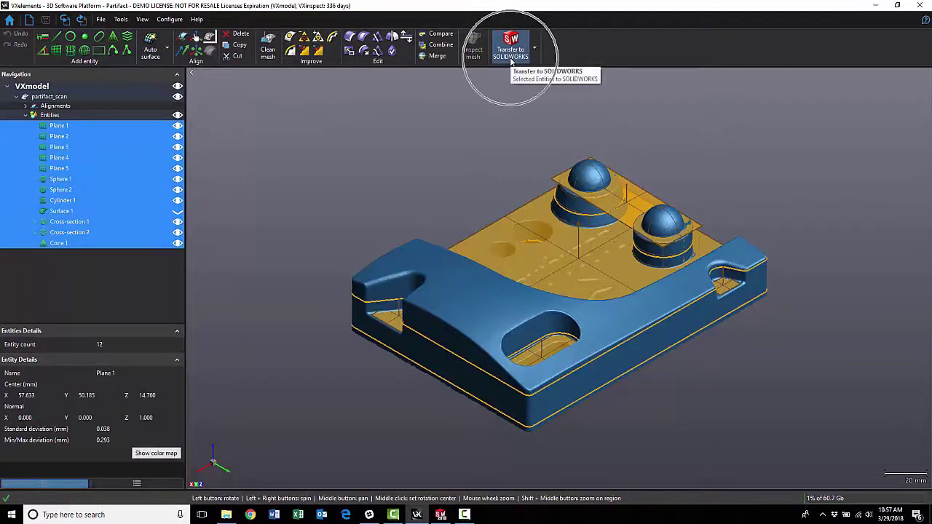